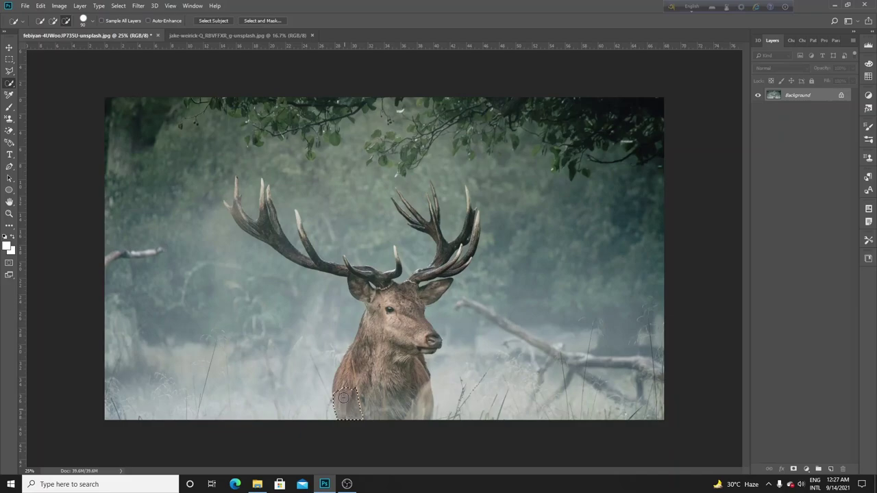
# Quick-select the stag's neck, head and chest, leaving Add to Selection mode active.
pyautogui.moveTo(361, 361); pyautogui.dragTo(375, 311)
pyautogui.moveTo(375, 312); pyautogui.dragTo(368, 291)
pyautogui.click(53, 20)
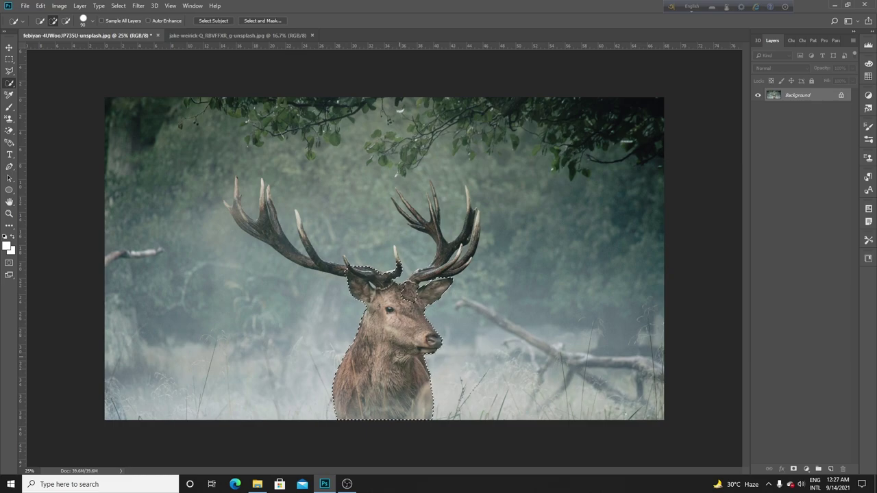
pyautogui.rightClick(409, 288)
pyautogui.press('Escape')
# Zoom to the left antler and extend the selection along it with a 70 brush.
pyautogui.hotkey('ctrl', '+')
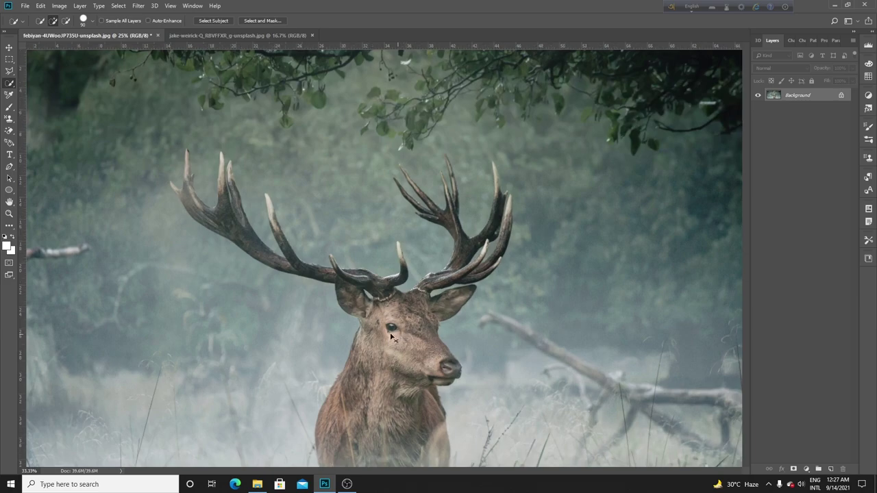
pyautogui.hotkey('ctrl', '+')
pyautogui.hotkey('ctrl', '+')
pyautogui.hotkey('ctrl', '+')
pyautogui.moveTo(203, 305); pyautogui.dragTo(532, 339)
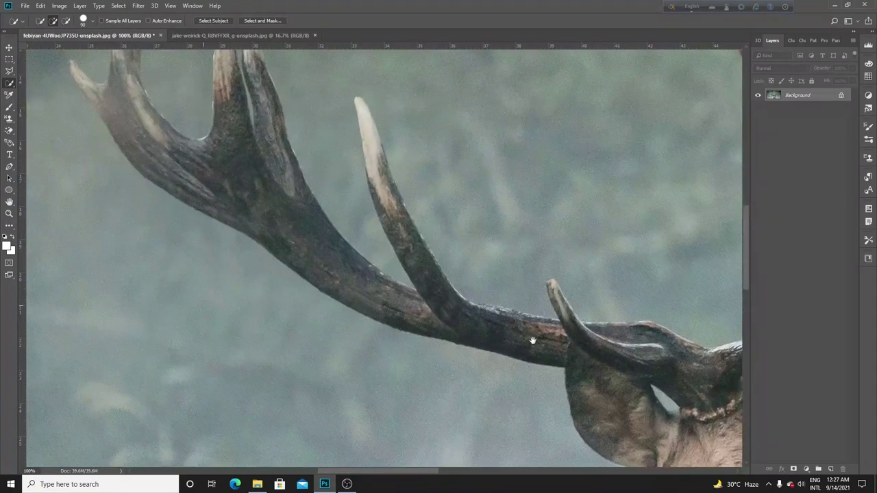
pyautogui.press('[')
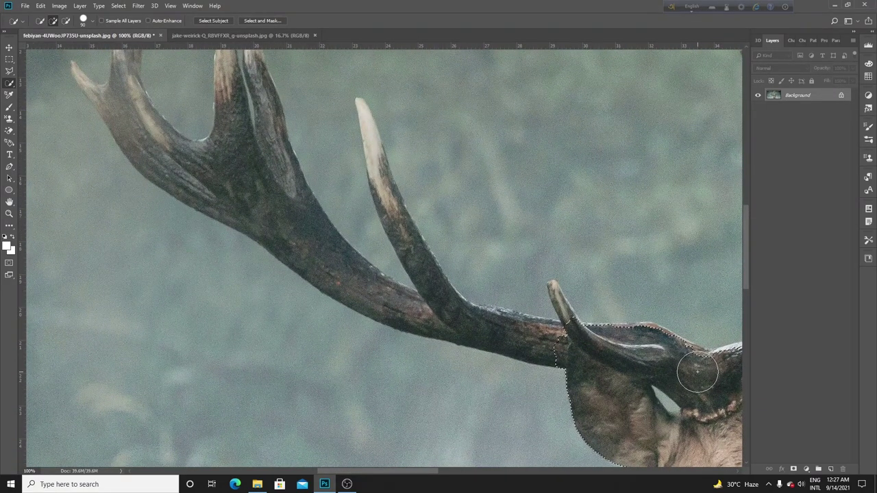
pyautogui.press('[')
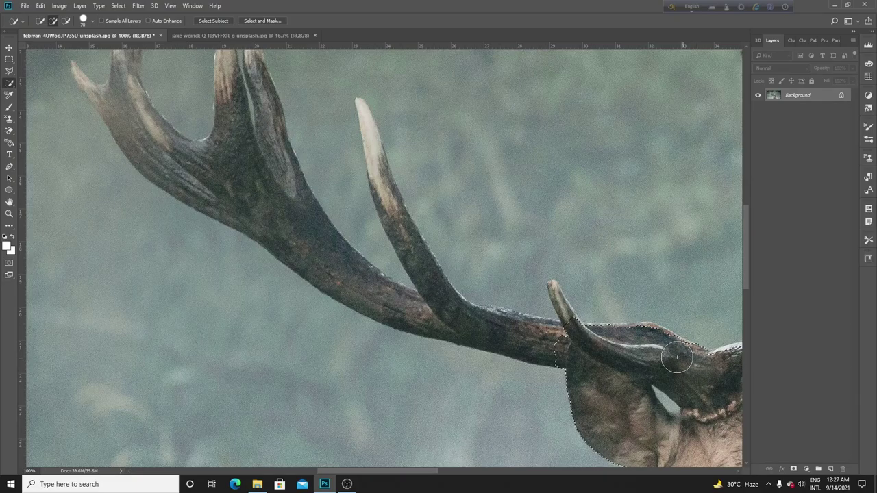
pyautogui.moveTo(658, 346)
pyautogui.mouseDown()
pyautogui.moveTo(534, 336)
pyautogui.moveTo(420, 312)
pyautogui.moveTo(317, 261)
pyautogui.moveTo(239, 194)
pyautogui.moveTo(209, 181)
pyautogui.moveTo(336, 313)
pyautogui.moveTo(347, 309)
pyautogui.moveTo(288, 290)
pyautogui.moveTo(244, 231)
pyautogui.moveTo(277, 274)
pyautogui.moveTo(302, 287)
pyautogui.moveTo(278, 258)
pyautogui.moveTo(272, 218)
pyautogui.mouseUp()
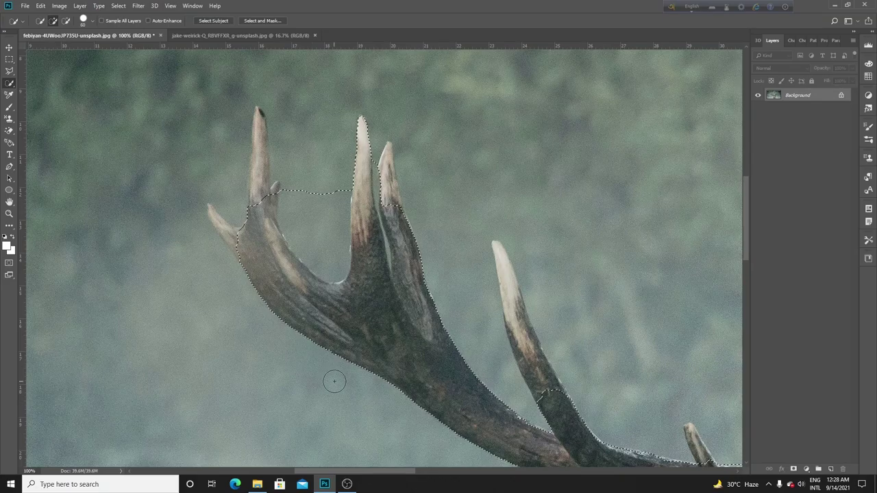
# With a brush of about 20, add each left-antler tine up to its tip.
pyautogui.press('[')
pyautogui.press('[')
pyautogui.press('[')
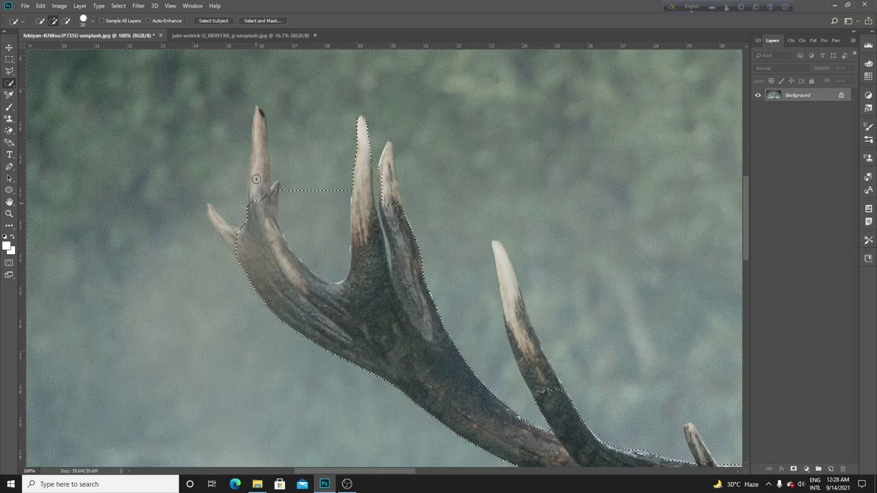
pyautogui.moveTo(257, 218); pyautogui.dragTo(257, 140)
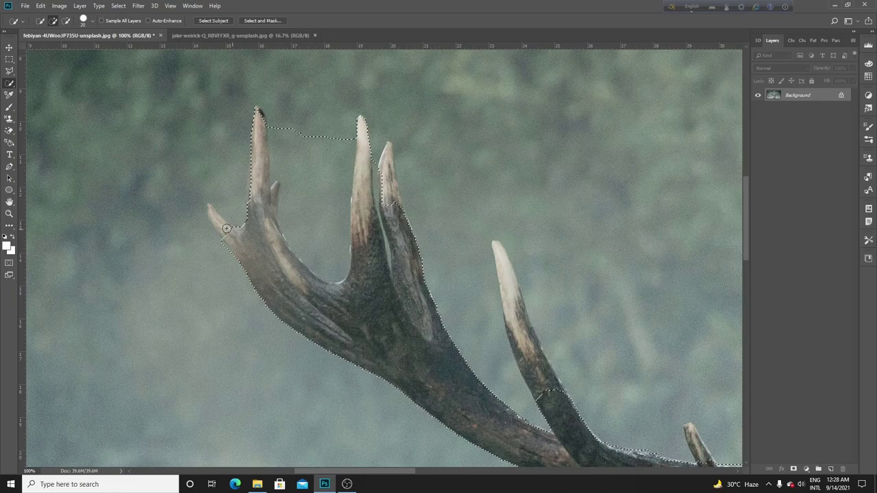
pyautogui.moveTo(218, 221); pyautogui.dragTo(210, 209)
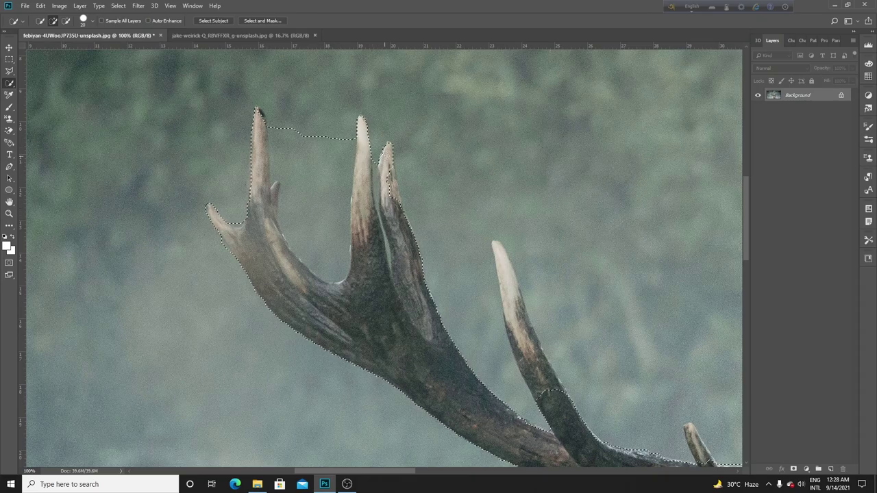
pyautogui.click(385, 146)
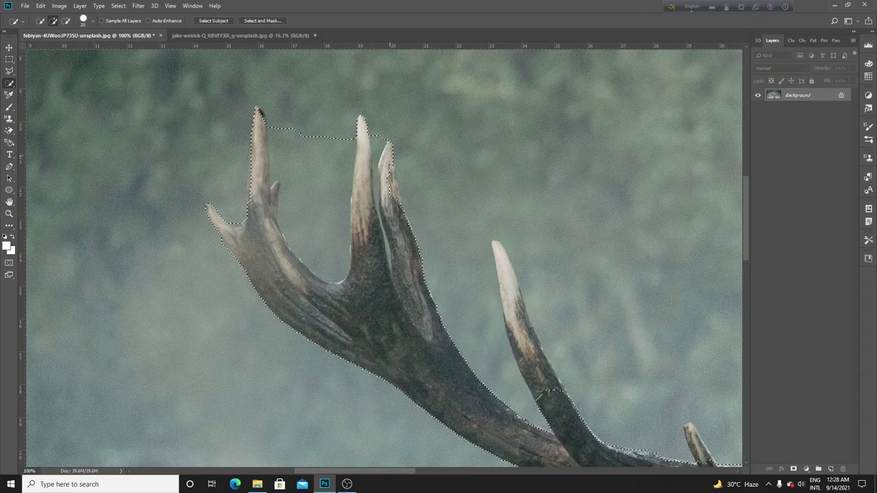
pyautogui.moveTo(399, 207); pyautogui.dragTo(409, 260)
pyautogui.moveTo(563, 413)
pyautogui.mouseDown()
pyautogui.moveTo(534, 370)
pyautogui.moveTo(509, 281)
pyautogui.mouseUp()
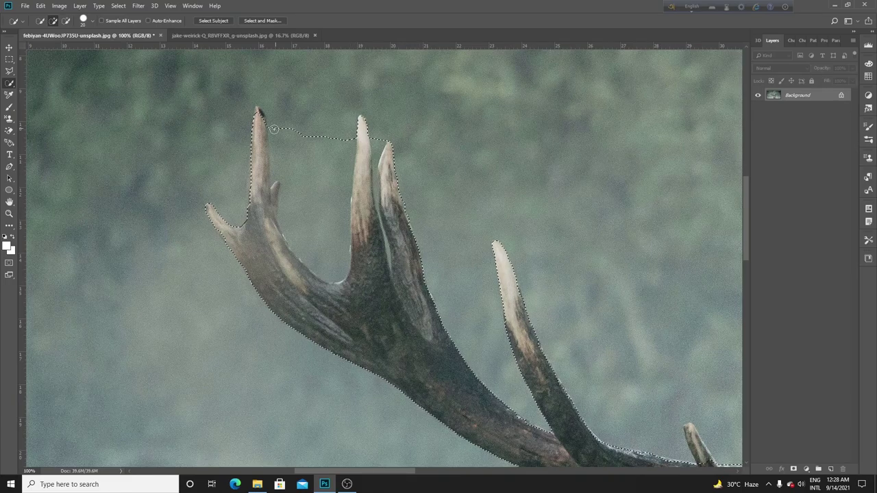
pyautogui.click(250, 118)
pyautogui.click(66, 21)
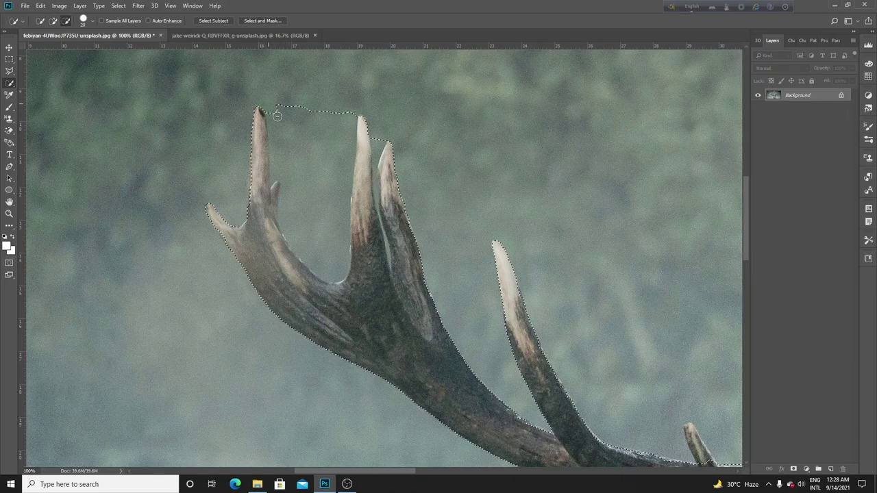
# Subtract the background between the left antler's upper and middle tines at close zoom.
pyautogui.moveTo(267, 104); pyautogui.dragTo(286, 137)
pyautogui.hotkey('ctrl', '+')
pyautogui.hotkey('ctrl', '+')
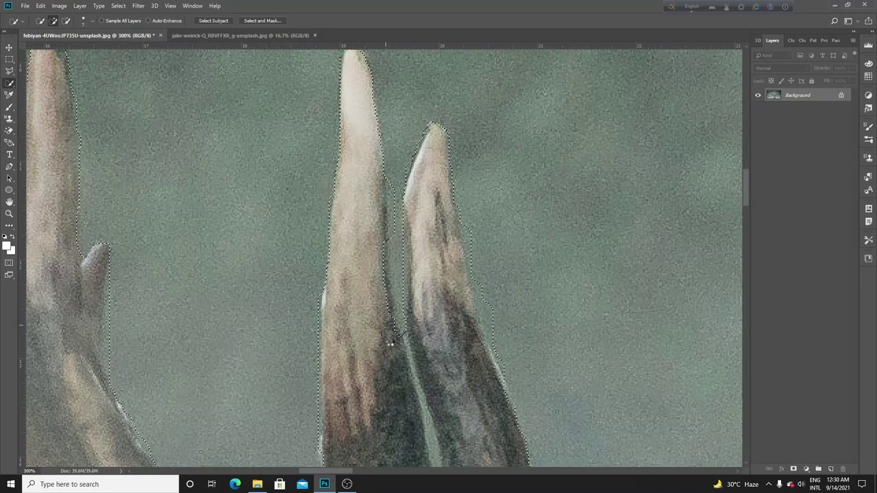
pyautogui.click(66, 21)
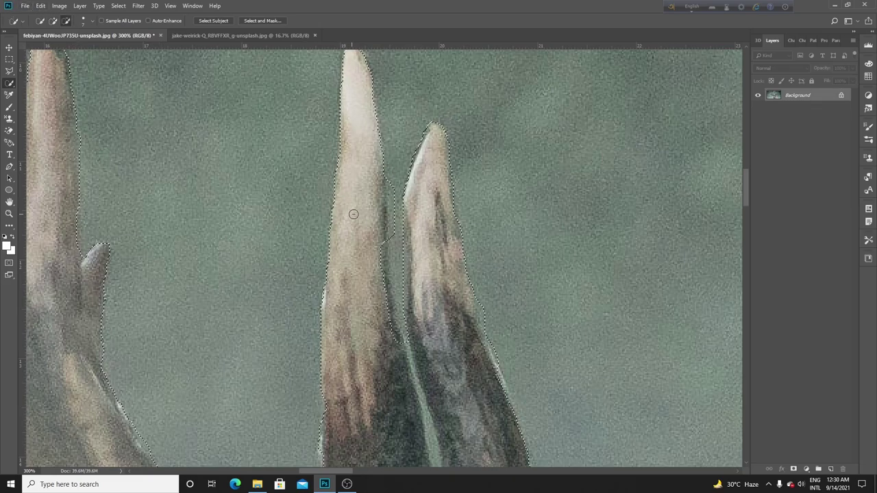
pyautogui.click(393, 236)
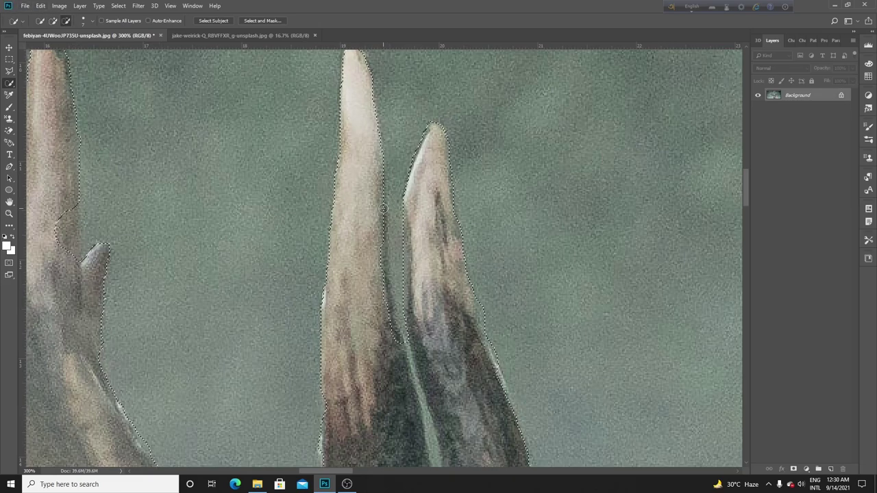
pyautogui.scroll(-3, 267, 320)
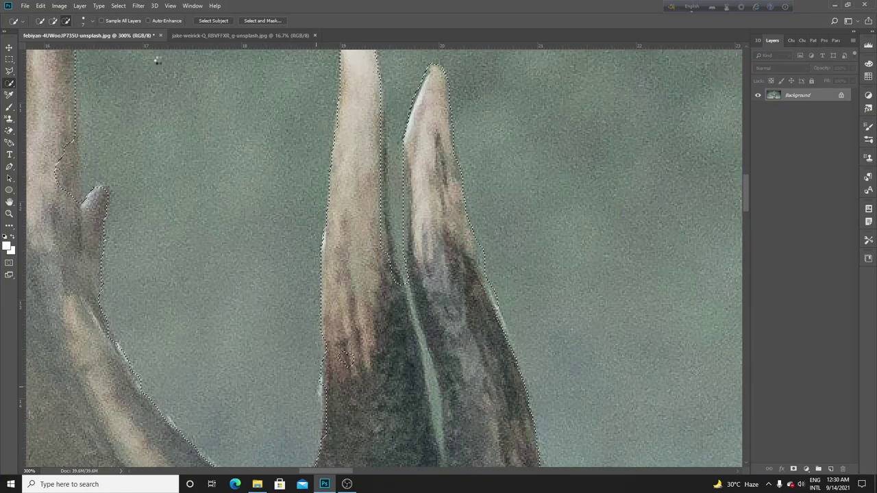
pyautogui.click(54, 21)
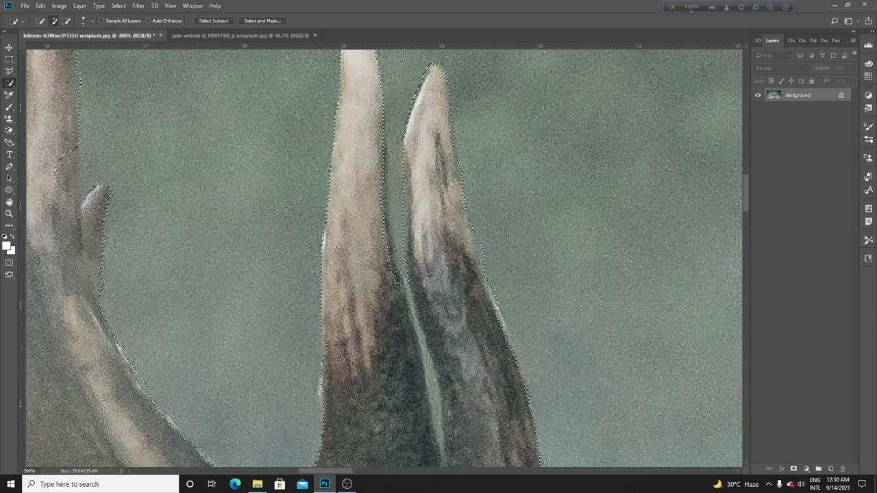
pyautogui.click(351, 359)
pyautogui.hotkey('ctrl', 'd')
pyautogui.hotkey('ctrl', '-')
pyautogui.hotkey('ctrl', '-')
pyautogui.hotkey('ctrl', '-')
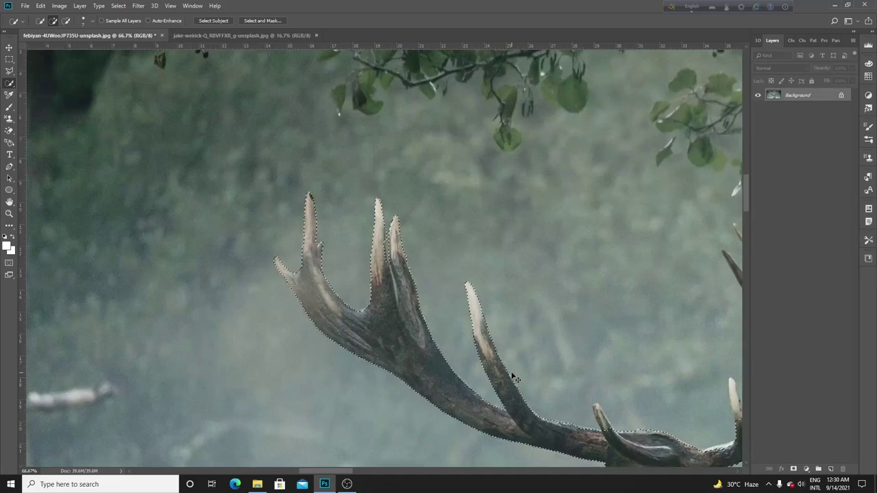
# Restore the selection and, with a 25 brush, add the right antler's base and lower branch.
pyautogui.moveTo(528, 344)
pyautogui.mouseDown()
pyautogui.moveTo(318, 267)
pyautogui.moveTo(160, 226)
pyautogui.mouseUp()
pyautogui.hotkey('ctrl', 'shift', 'd')
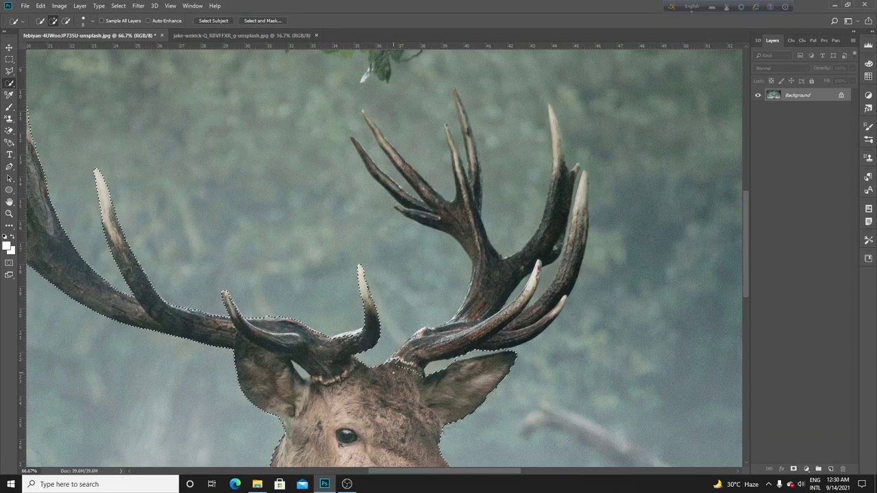
pyautogui.press(']')
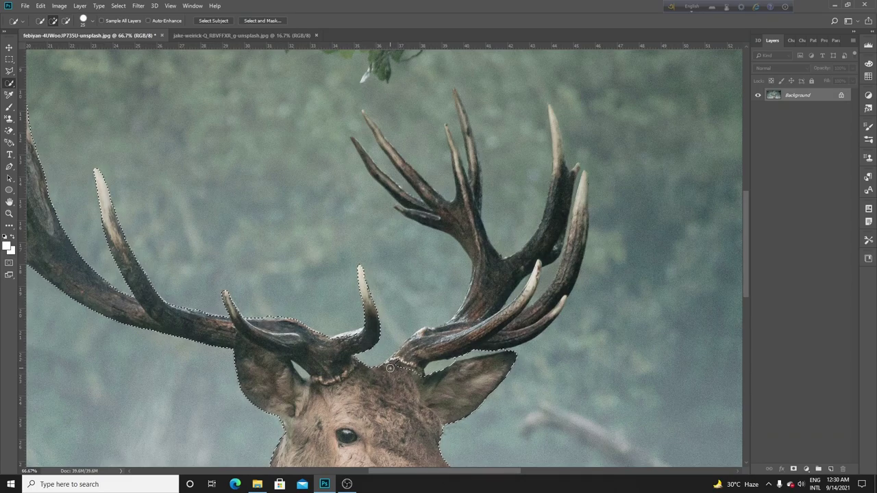
pyautogui.moveTo(432, 346)
pyautogui.mouseDown()
pyautogui.moveTo(465, 323)
pyautogui.moveTo(488, 279)
pyautogui.mouseUp()
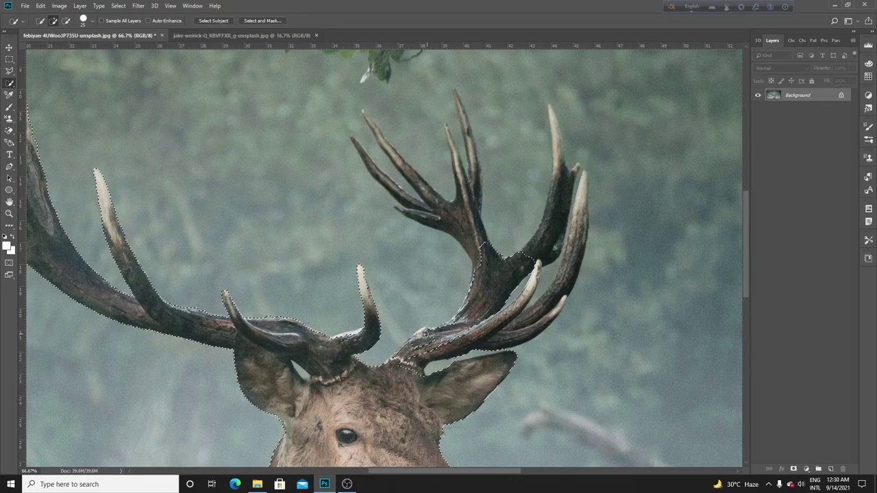
pyautogui.moveTo(404, 349); pyautogui.dragTo(385, 383)
pyautogui.moveTo(416, 351); pyautogui.dragTo(406, 370)
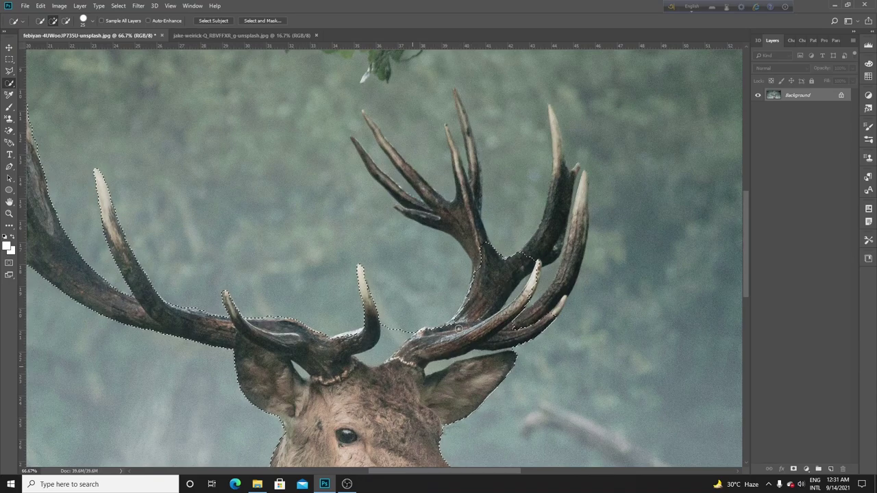
# Add the right antler's trunk, inner branch, outer tine and remaining tines to their tips.
pyautogui.moveTo(467, 231)
pyautogui.mouseDown()
pyautogui.moveTo(449, 214)
pyautogui.moveTo(471, 185)
pyautogui.mouseUp()
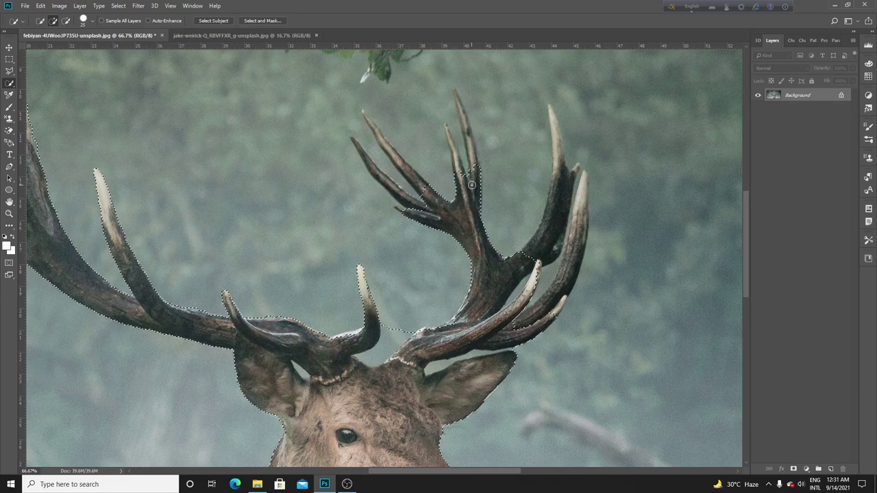
pyautogui.moveTo(496, 275)
pyautogui.mouseDown()
pyautogui.moveTo(560, 181)
pyautogui.moveTo(558, 166)
pyautogui.mouseUp()
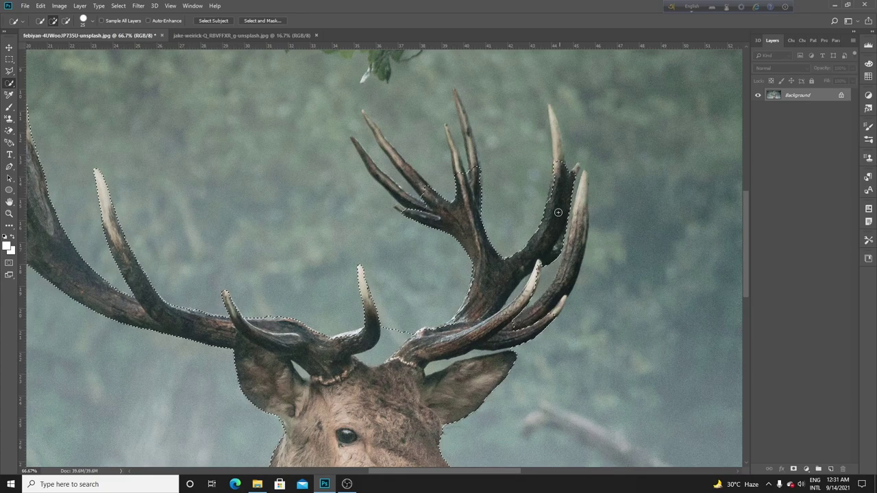
pyautogui.moveTo(531, 316); pyautogui.dragTo(583, 181)
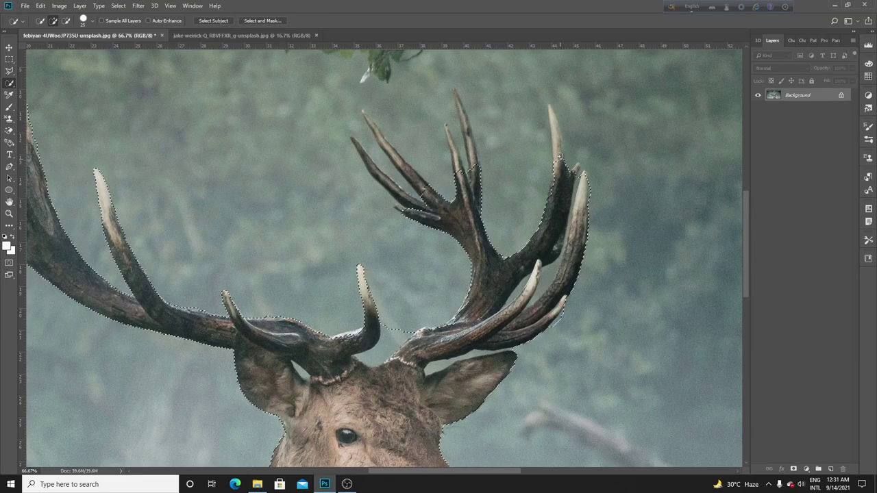
pyautogui.moveTo(559, 157)
pyautogui.mouseDown()
pyautogui.moveTo(556, 137)
pyautogui.moveTo(564, 177)
pyautogui.mouseUp()
pyautogui.moveTo(473, 172); pyautogui.dragTo(455, 93)
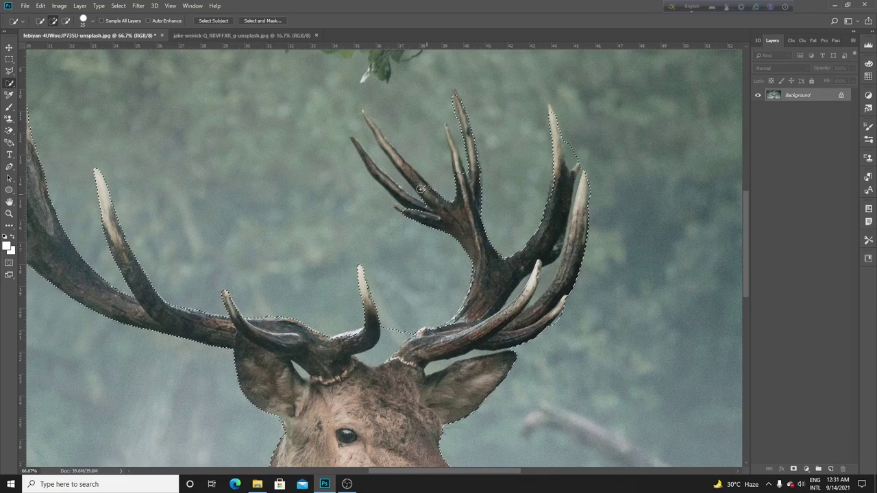
pyautogui.moveTo(421, 189); pyautogui.dragTo(357, 117)
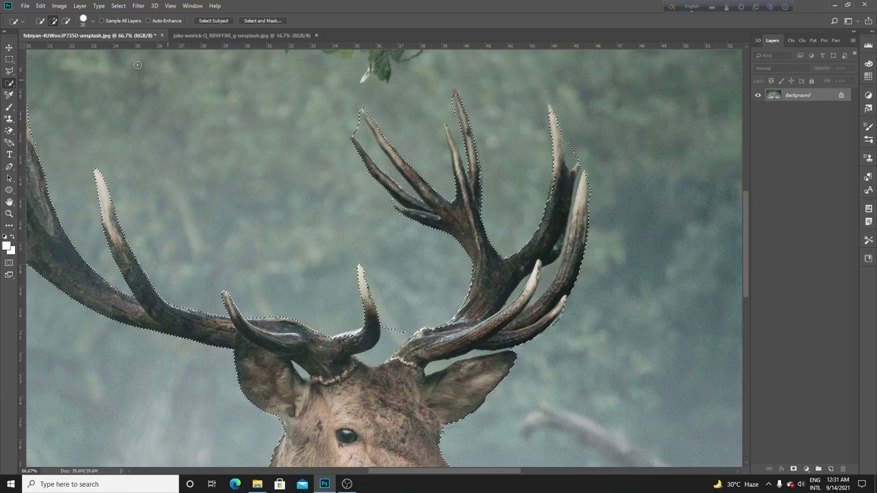
# Subtract the misty gap between the two antlers, using a smaller brush for fine edges.
pyautogui.click(66, 20)
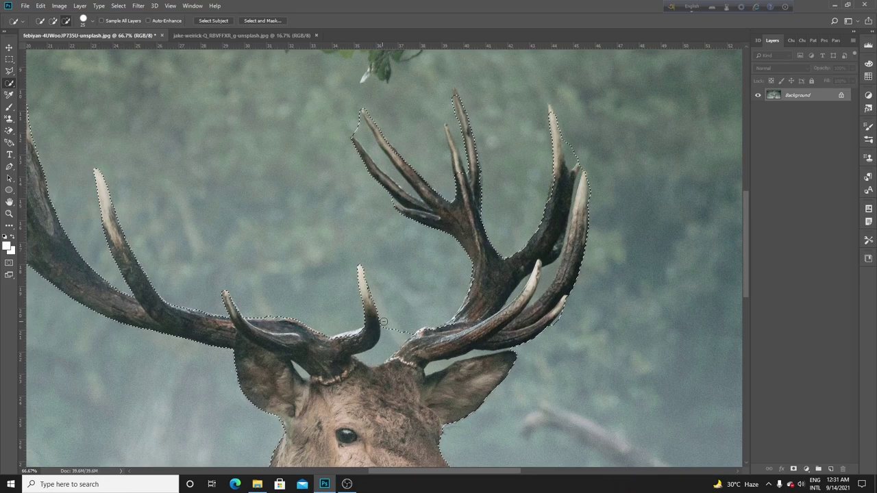
pyautogui.moveTo(389, 335); pyautogui.dragTo(389, 345)
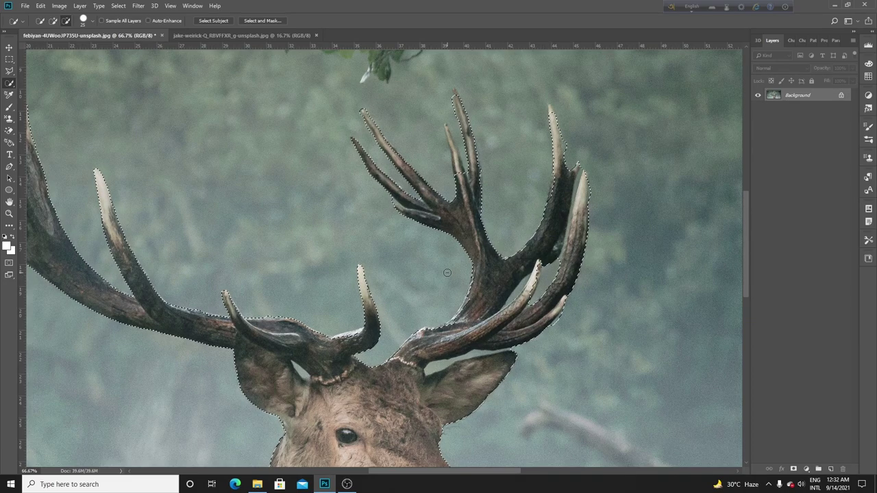
pyautogui.click(53, 22)
pyautogui.click(65, 21)
pyautogui.press('[')
pyautogui.press('[')
pyautogui.press('[')
pyautogui.click(53, 21)
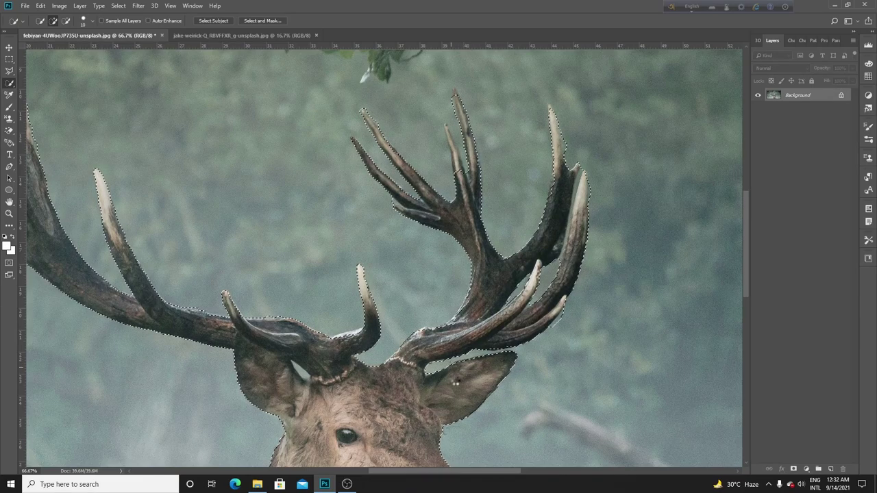
pyautogui.hotkey('ctrl', '-')
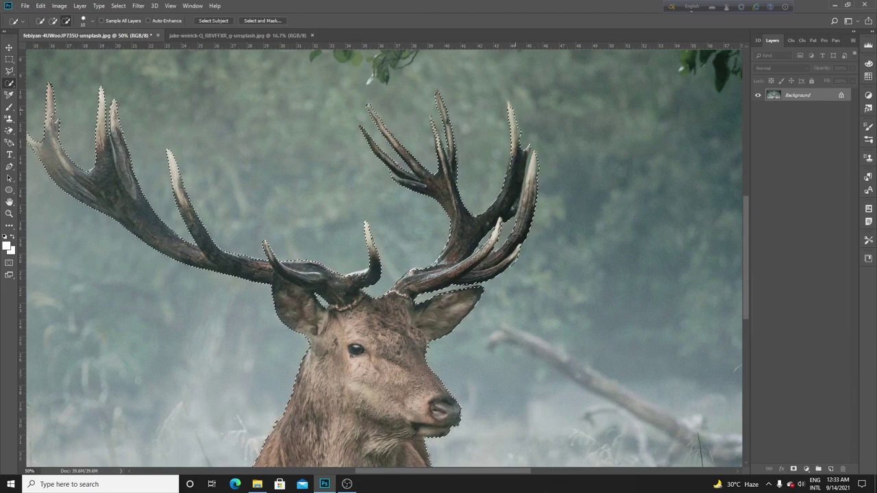
# Zoom out to 16.7% to show the whole forest photo around the selected stag.
pyautogui.click(52, 20)
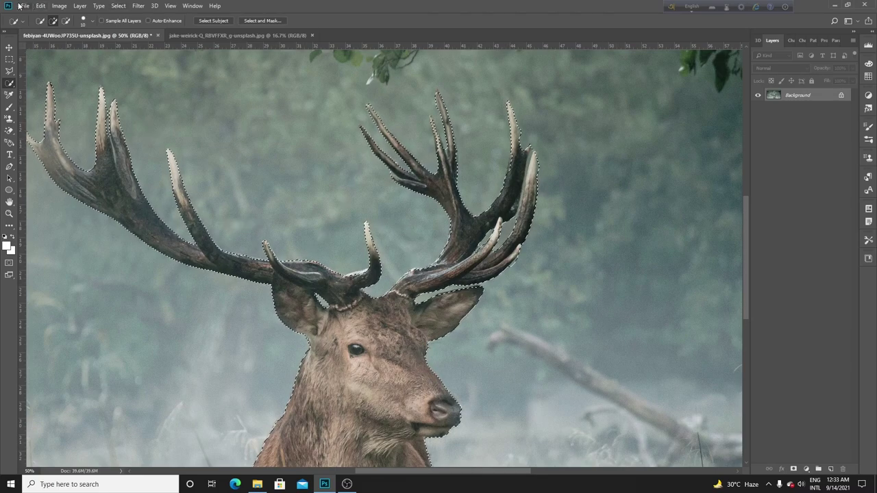
pyautogui.click(66, 20)
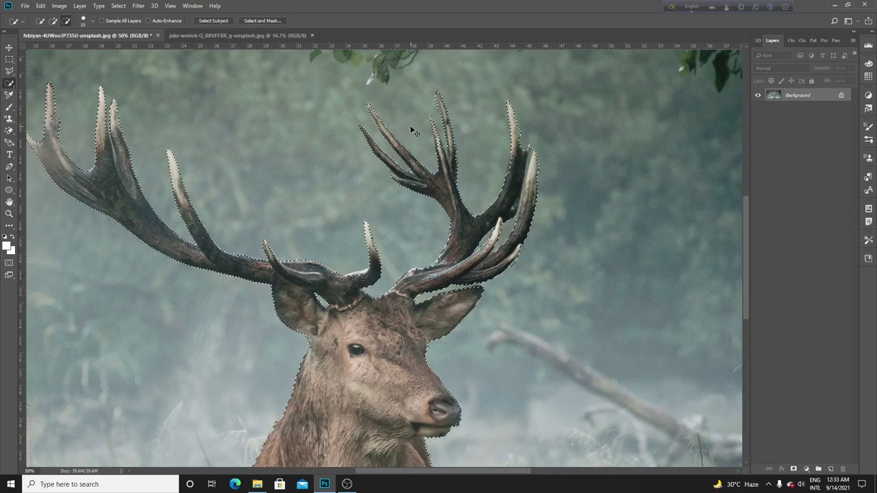
pyautogui.hotkey('ctrl', 'd')
pyautogui.hotkey('ctrl', '-')
pyautogui.hotkey('ctrl', '-')
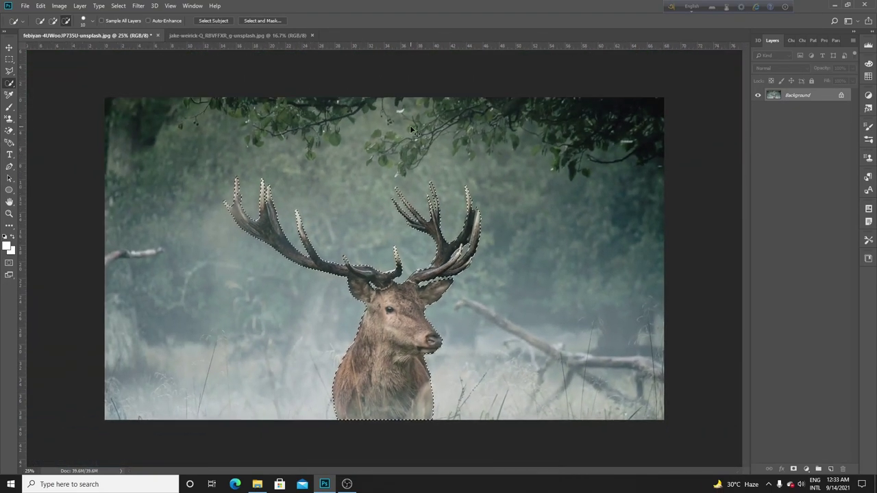
pyautogui.hotkey('ctrl', 'shift', 'd')
pyautogui.hotkey('ctrl', '-')
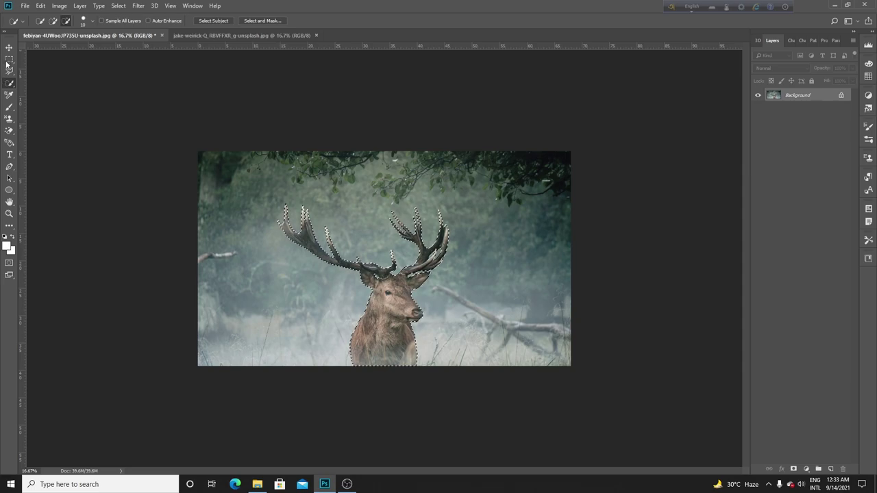
# Open Select and Mask, set the view to Onion Skin, and zoom in on the stag.
pyautogui.click(277, 22)
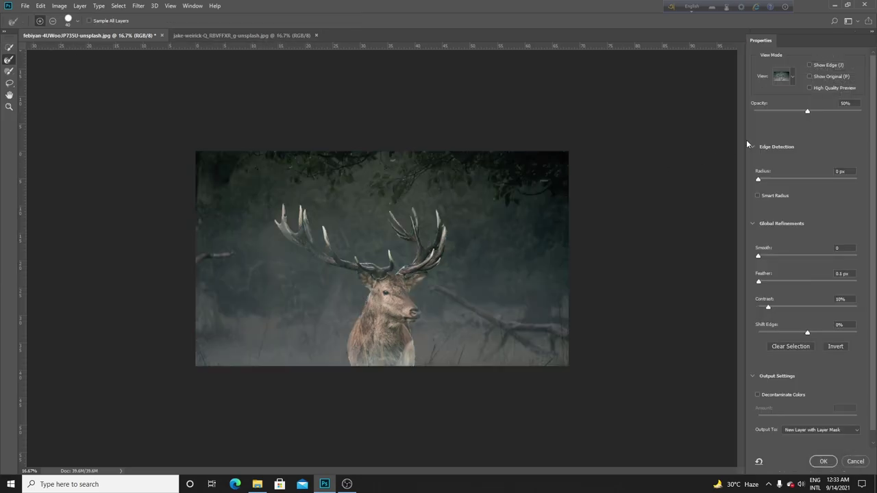
pyautogui.click(795, 79)
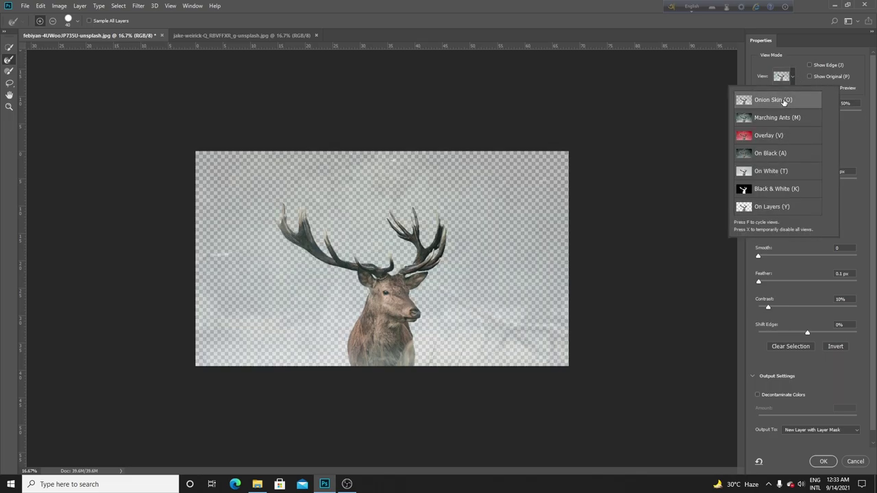
pyautogui.click(9, 60)
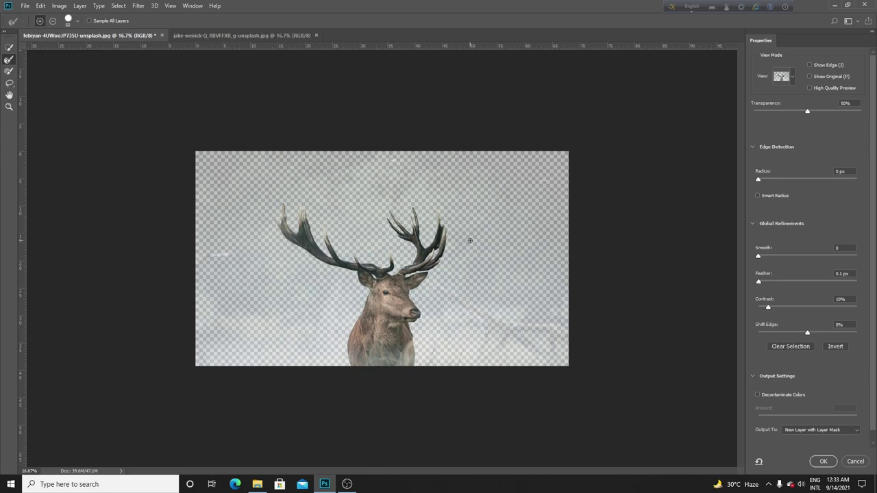
pyautogui.hotkey('ctrl', '+')
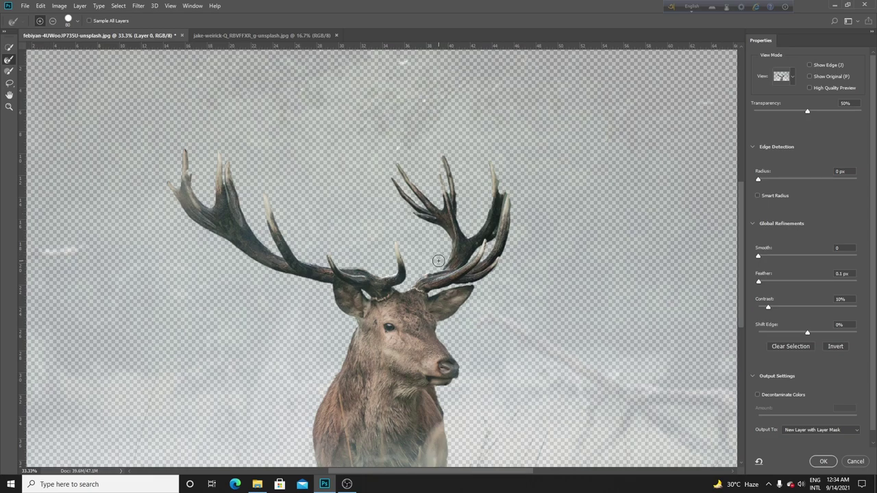
# Refine the mask edges along the right antler base and the left antler's outer and lower edges.
pyautogui.moveTo(433, 267); pyautogui.dragTo(406, 285)
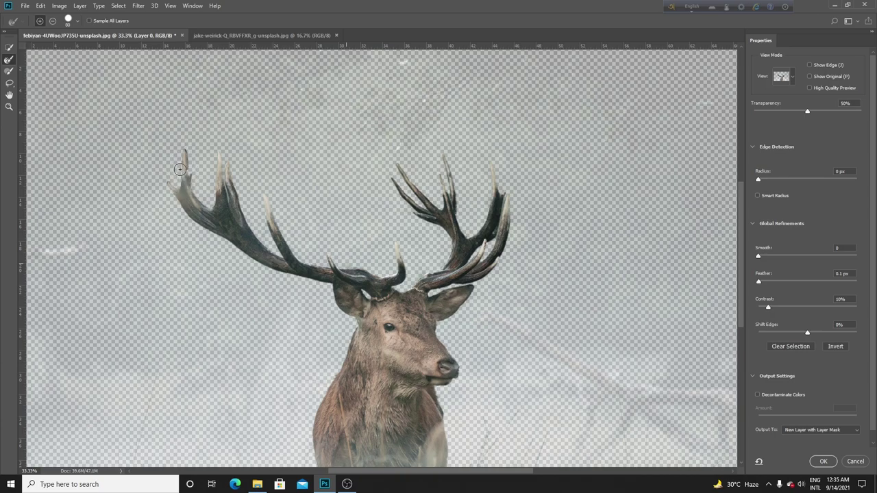
pyautogui.moveTo(178, 168)
pyautogui.mouseDown()
pyautogui.moveTo(168, 195)
pyautogui.moveTo(222, 241)
pyautogui.mouseUp()
pyautogui.moveTo(293, 276)
pyautogui.mouseDown()
pyautogui.moveTo(330, 291)
pyautogui.moveTo(354, 324)
pyautogui.moveTo(327, 379)
pyautogui.mouseUp()
pyautogui.moveTo(318, 361); pyautogui.dragTo(363, 252)
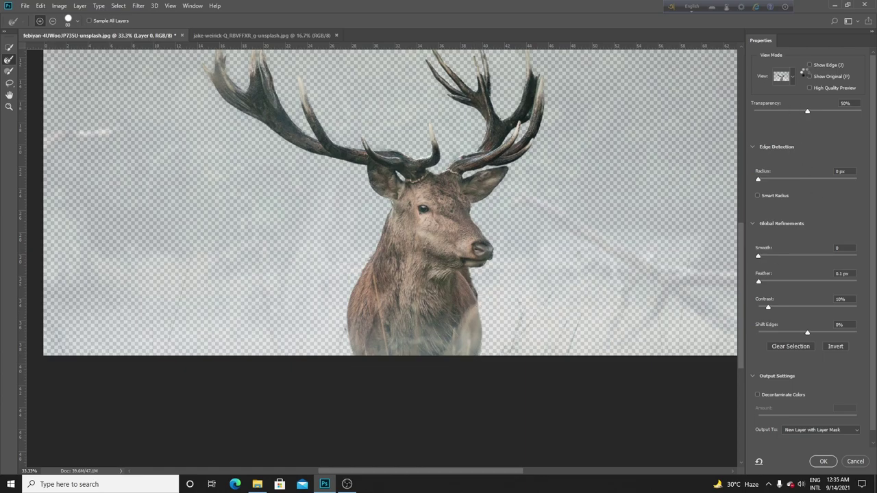
# Preview On Black, output the stag to a new layer with layer mask, and check it against the Background.
pyautogui.click(794, 79)
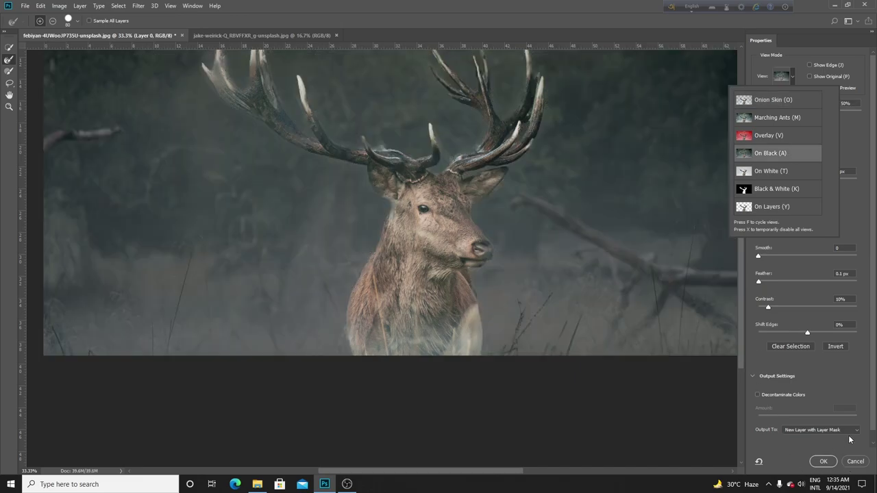
pyautogui.click(850, 431)
pyautogui.click(835, 459)
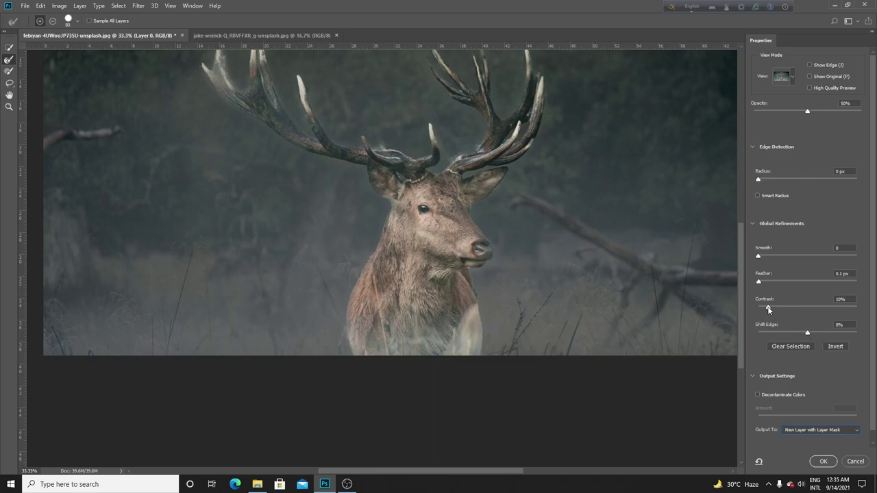
pyautogui.click(823, 461)
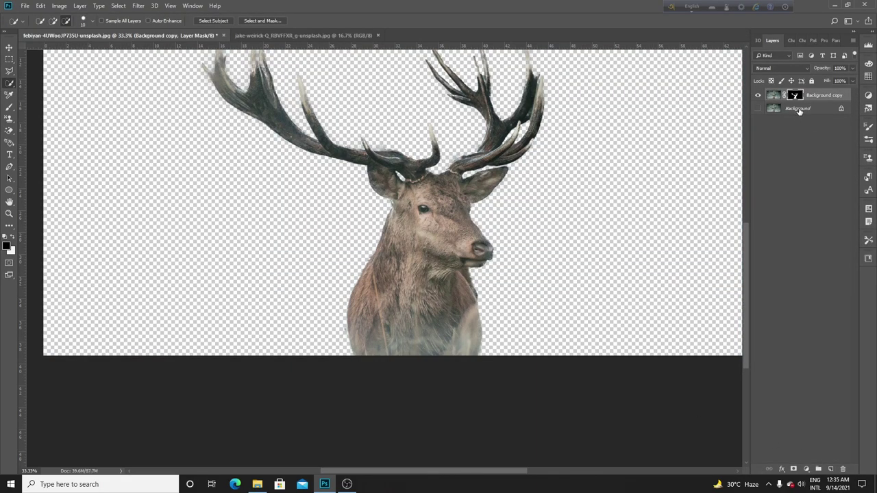
pyautogui.click(758, 109)
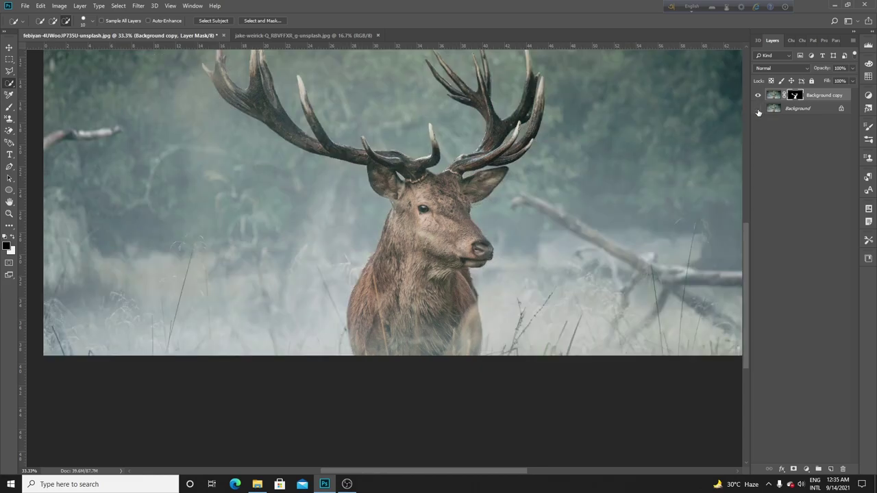
pyautogui.click(758, 108)
pyautogui.click(758, 95)
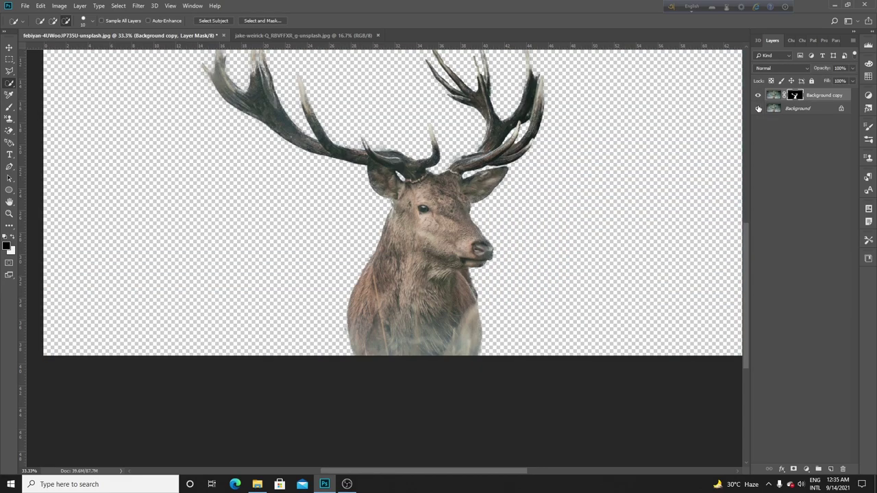
pyautogui.click(758, 109)
# Load the stag's mask as a selection and zoom in on its head with the lasso ready.
pyautogui.keyDown('ctrl'); pyautogui.click(795, 96); pyautogui.keyUp('ctrl')
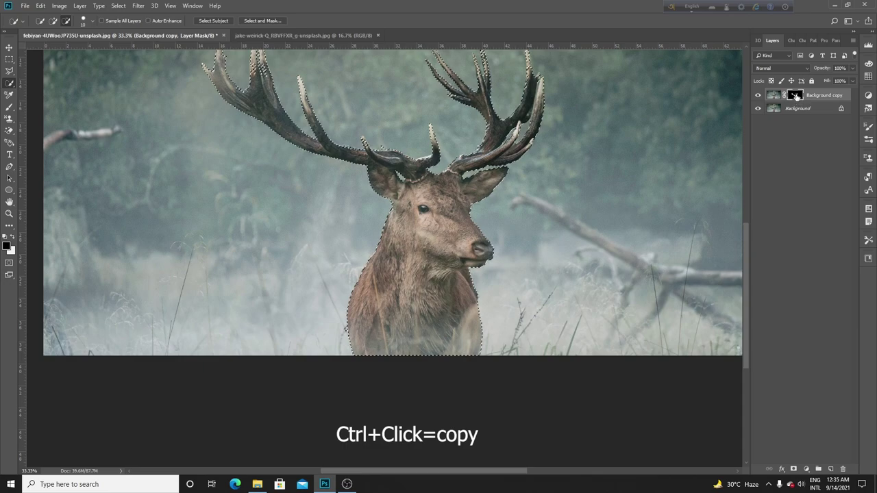
pyautogui.press('l')
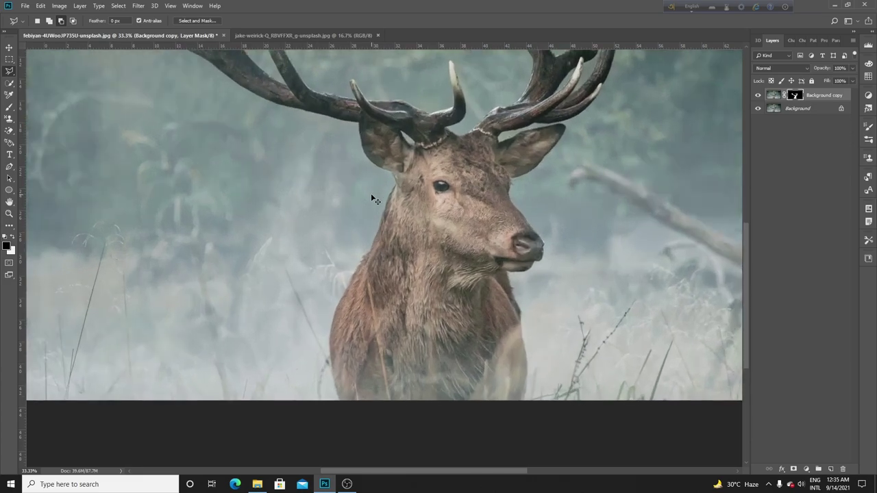
pyautogui.hotkey('ctrl', '+')
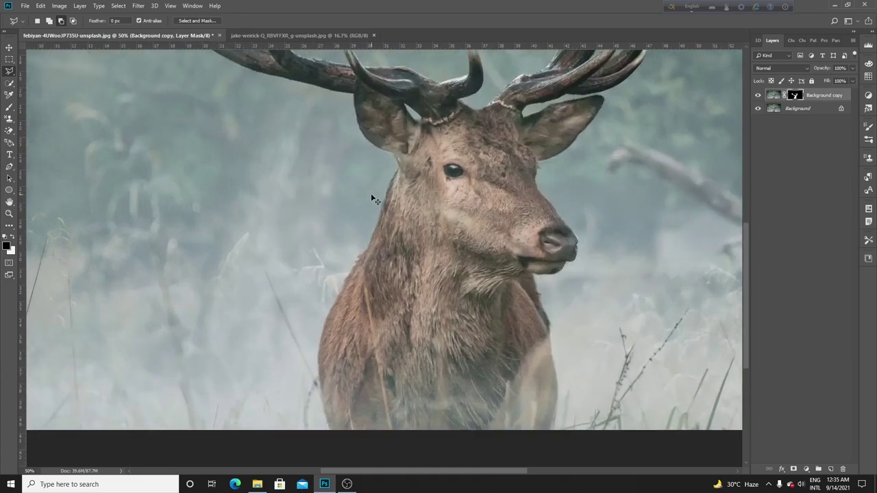
pyautogui.hotkey('ctrl', '+')
pyautogui.moveTo(358, 143); pyautogui.dragTo(344, 240)
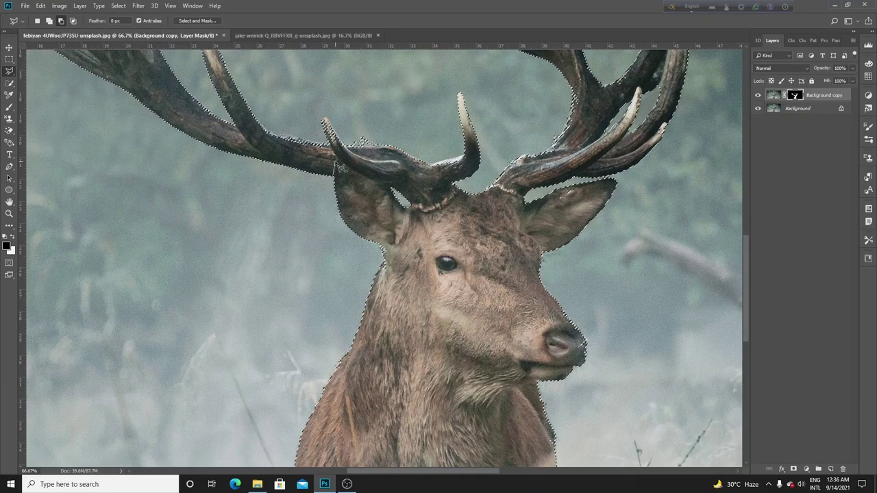
# Begin a polygonal subtract outline below the antlers and down the head's right side.
pyautogui.click(335, 159)
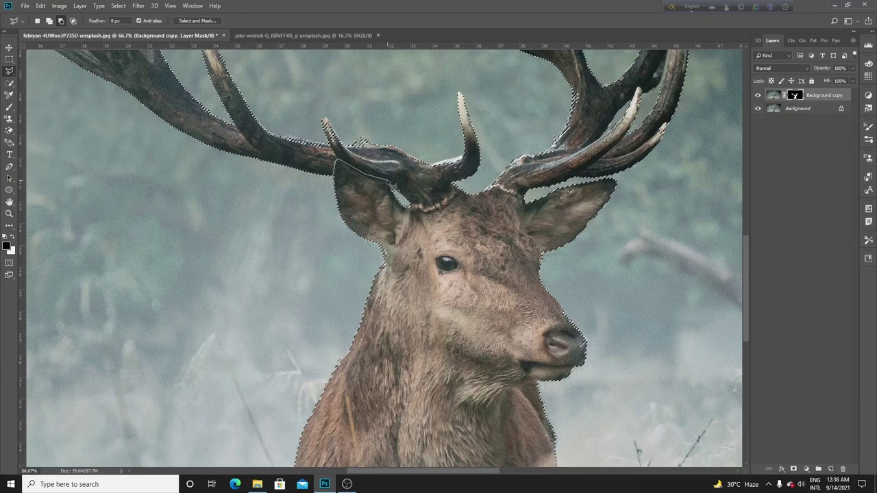
pyautogui.click(389, 181)
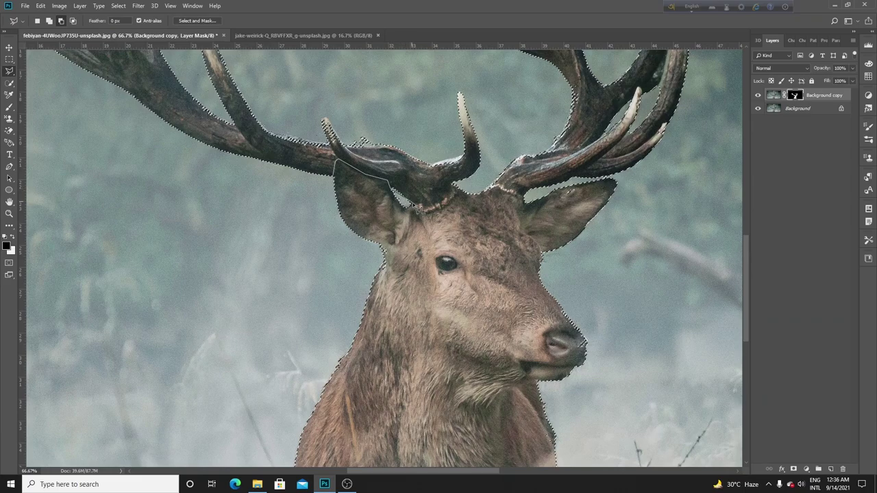
pyautogui.click(412, 208)
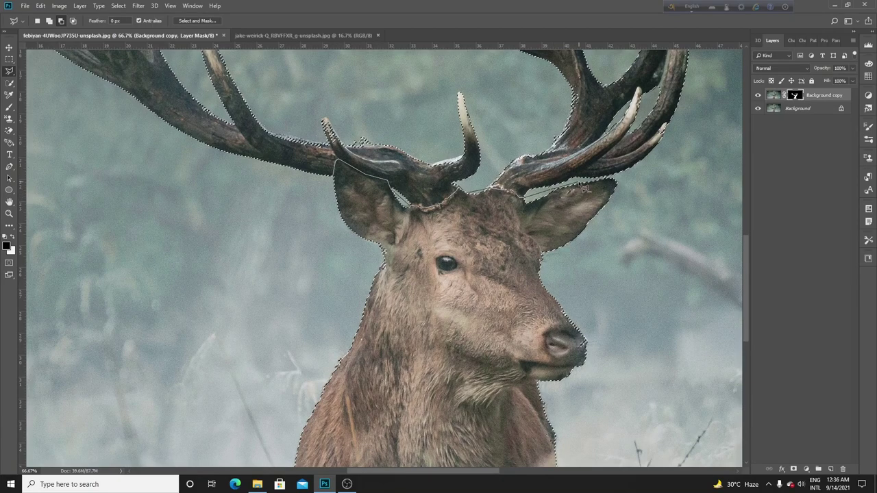
pyautogui.click(628, 177)
pyautogui.click(631, 210)
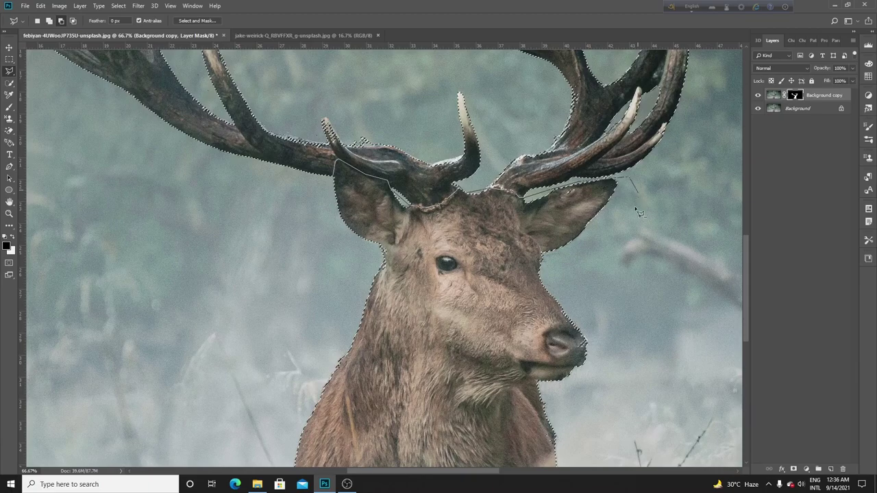
pyautogui.click(623, 259)
pyautogui.click(630, 348)
# Run the outline along the bottom edge and close it, leaving only the antlers selected.
pyautogui.moveTo(620, 375); pyautogui.dragTo(596, 221)
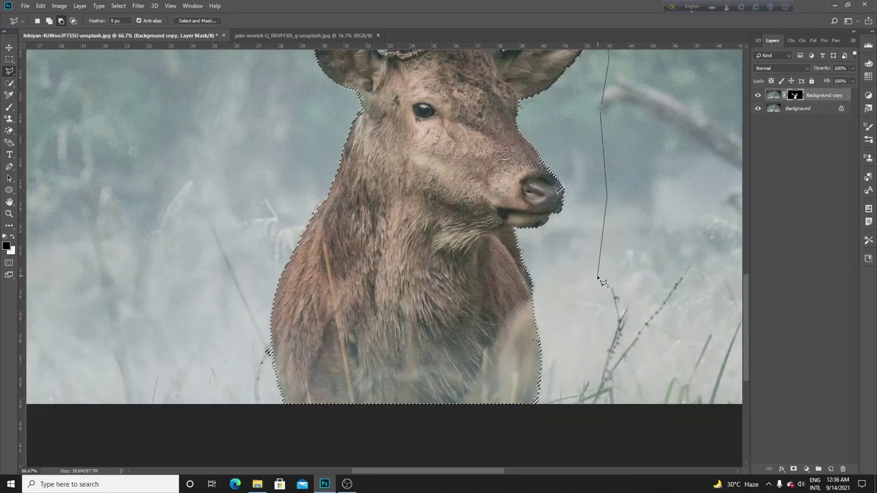
pyautogui.scroll(-1, 602, 281)
pyautogui.scroll(-1, 602, 281)
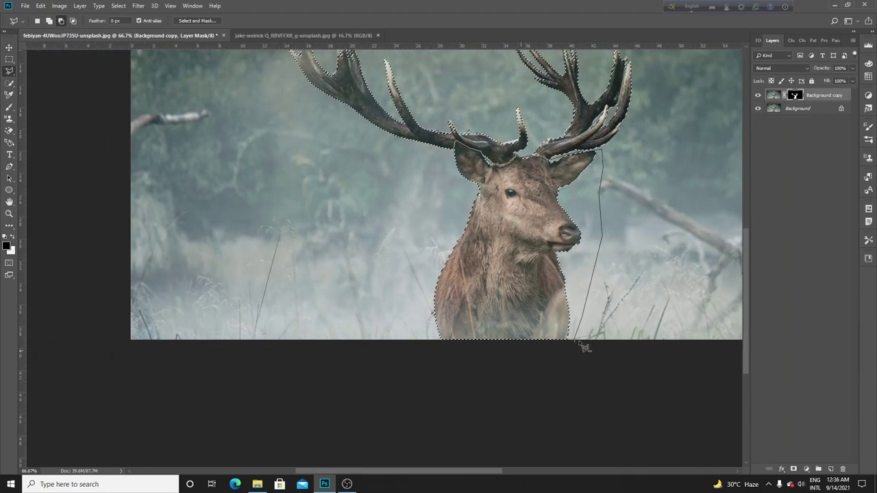
pyautogui.click(573, 342)
pyautogui.click(436, 342)
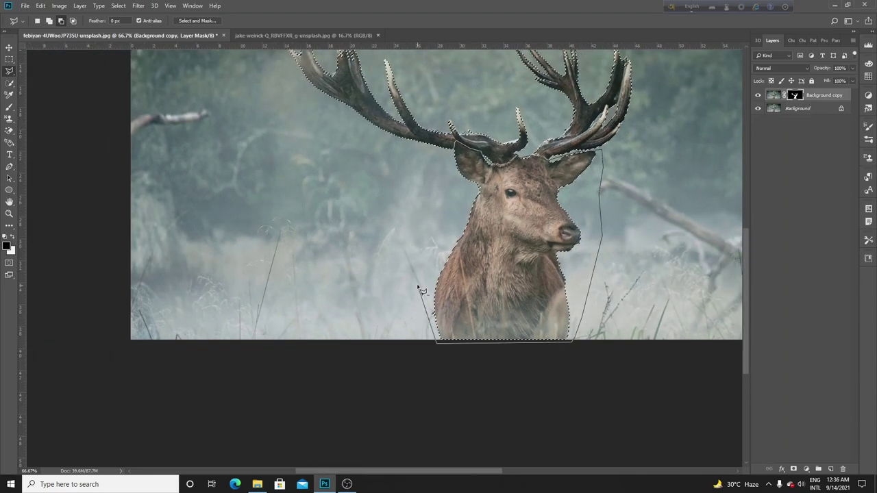
pyautogui.click(419, 285)
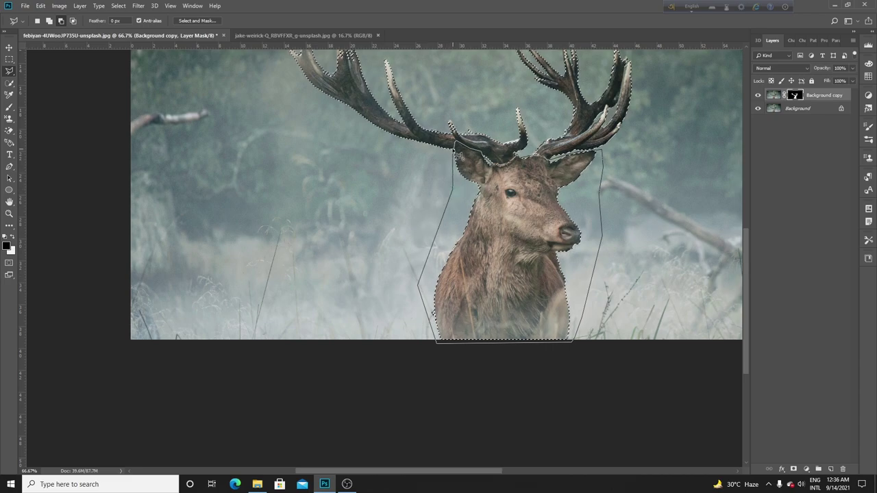
pyautogui.click(460, 155)
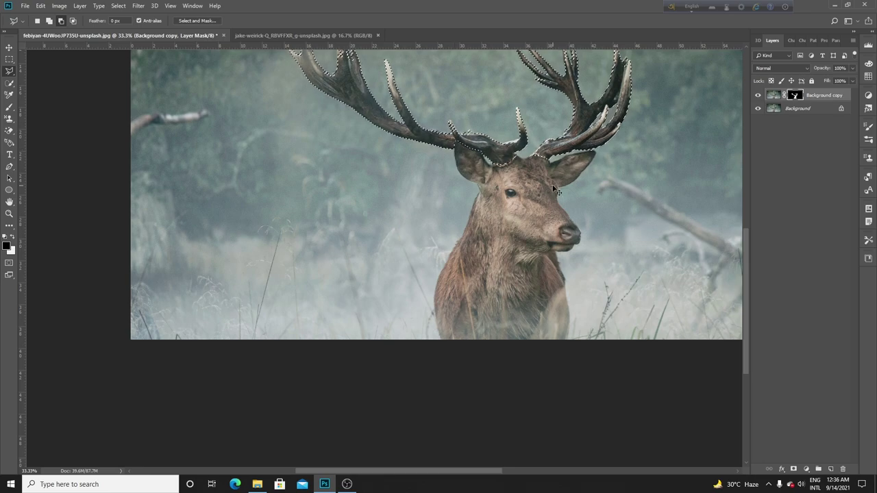
# Copy the selected antlers from the layer image onto a new Layer 1.
pyautogui.hotkey('ctrl', 'j')
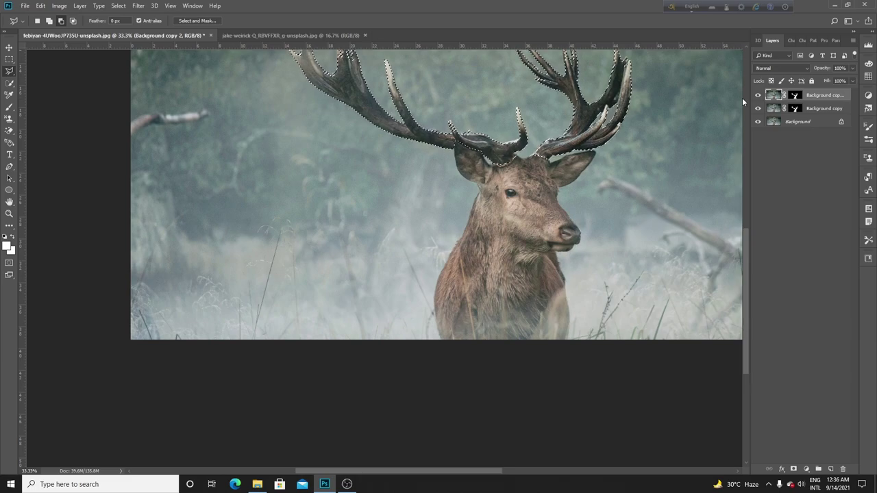
pyautogui.hotkey('ctrl', 'z')
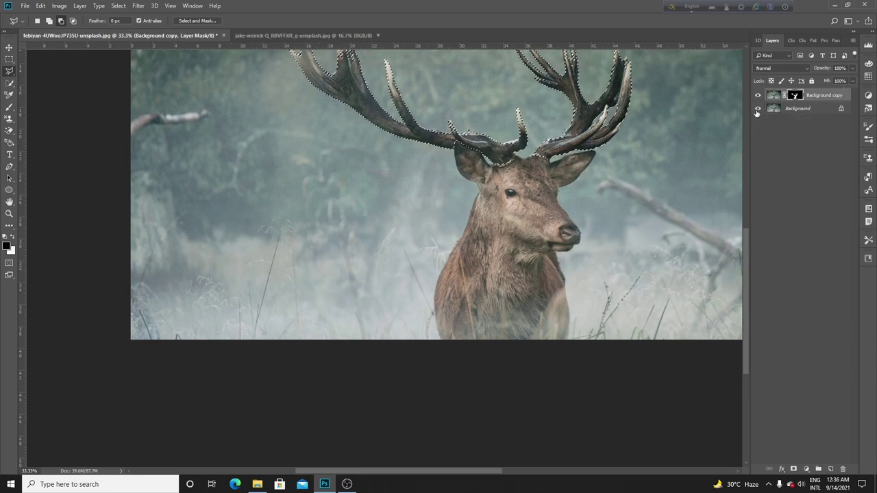
pyautogui.click(773, 95)
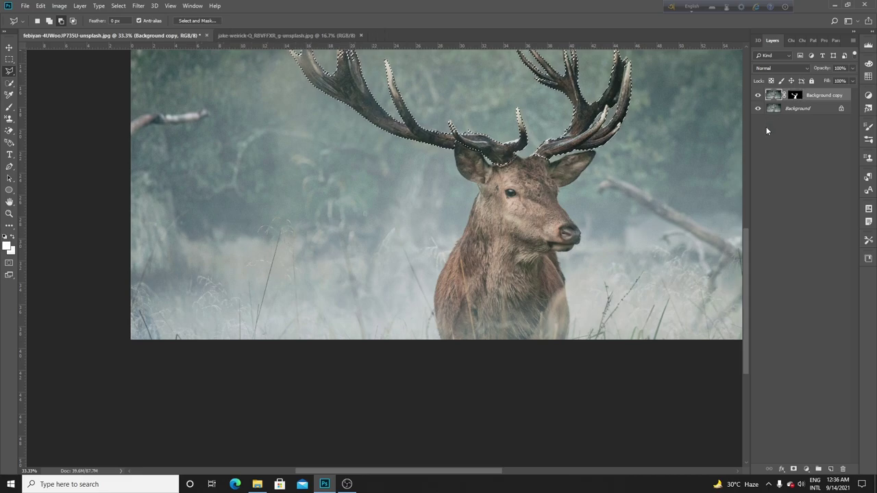
pyautogui.hotkey('ctrl', 'shift', 'alt', 'n')
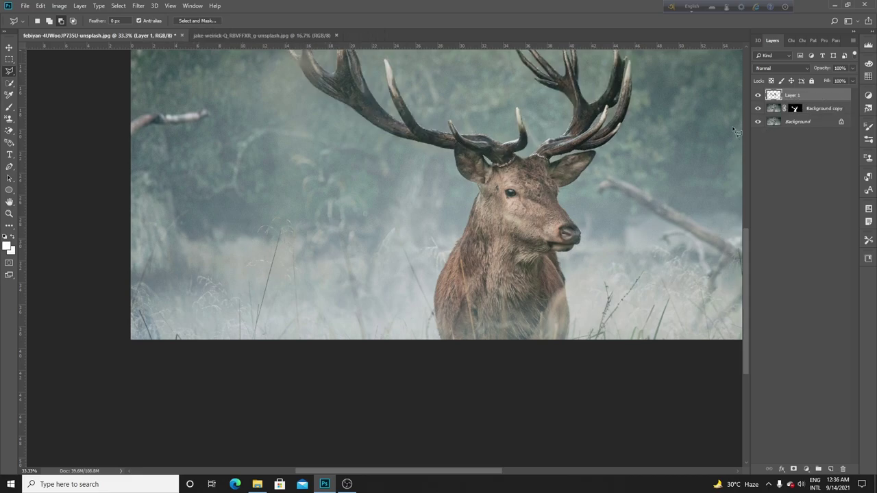
pyautogui.hotkey('ctrl', 'd')
pyautogui.scroll(3, 612, 177)
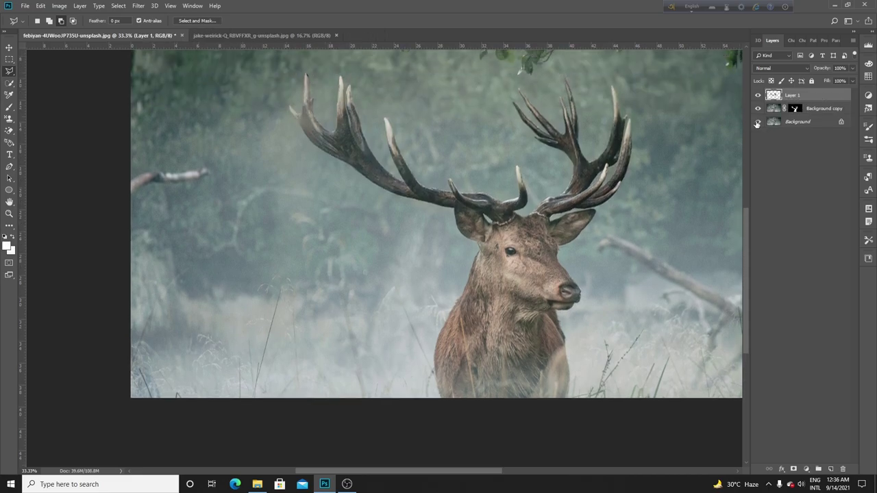
# Toggle the layers' visibility to check the antler cutout, then put Layer 1 into Group 1.
pyautogui.click(758, 122)
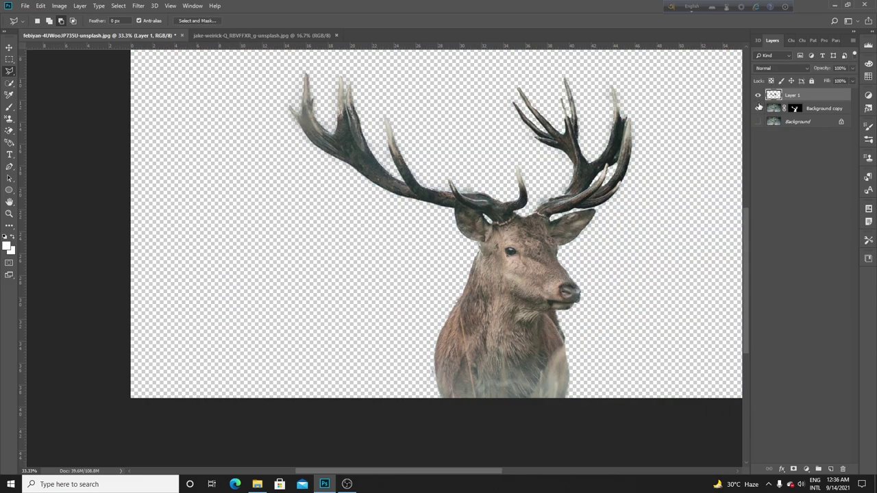
pyautogui.click(759, 108)
pyautogui.click(758, 96)
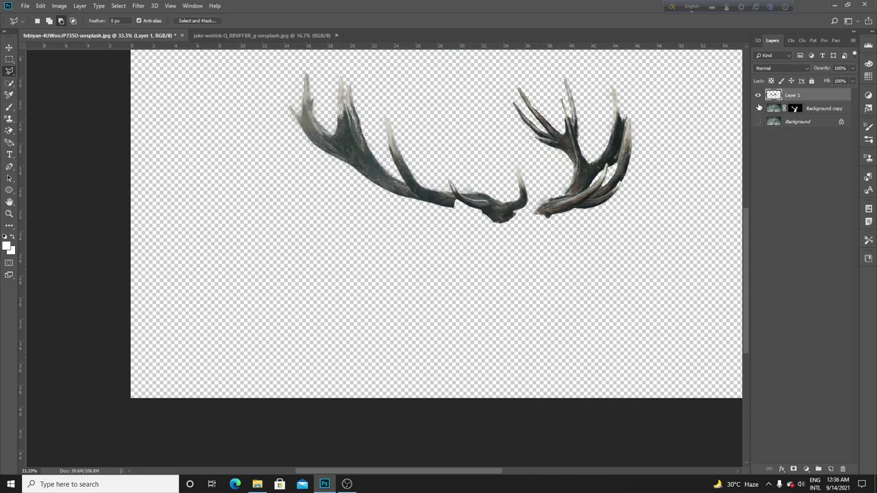
pyautogui.click(759, 108)
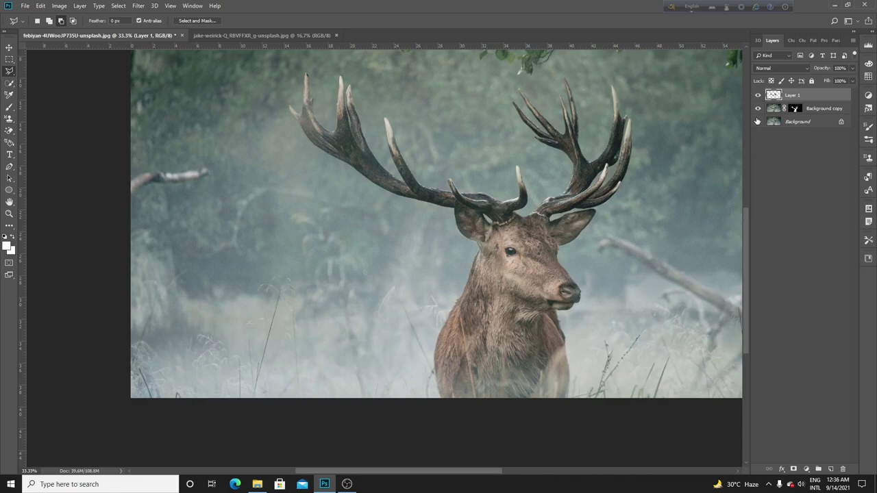
pyautogui.scroll(2, 563, 238)
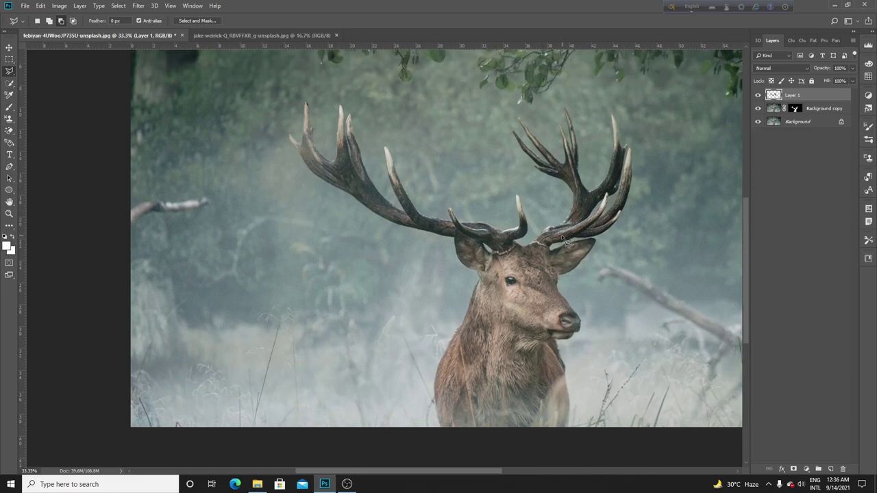
pyautogui.scroll(-1, 541, 233)
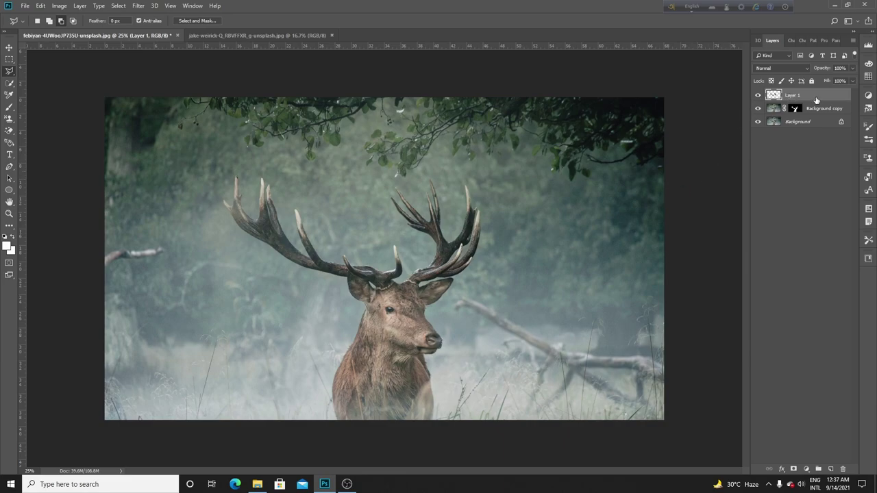
pyautogui.hotkey('ctrl', 'g')
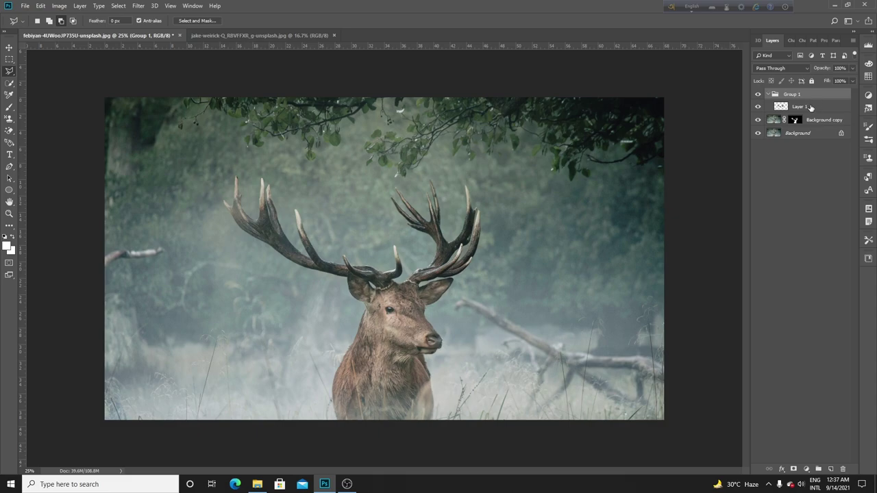
# Duplicate Layer 1 and convert both Layer 1 and Layer 1 copy to smart objects.
pyautogui.click(808, 108)
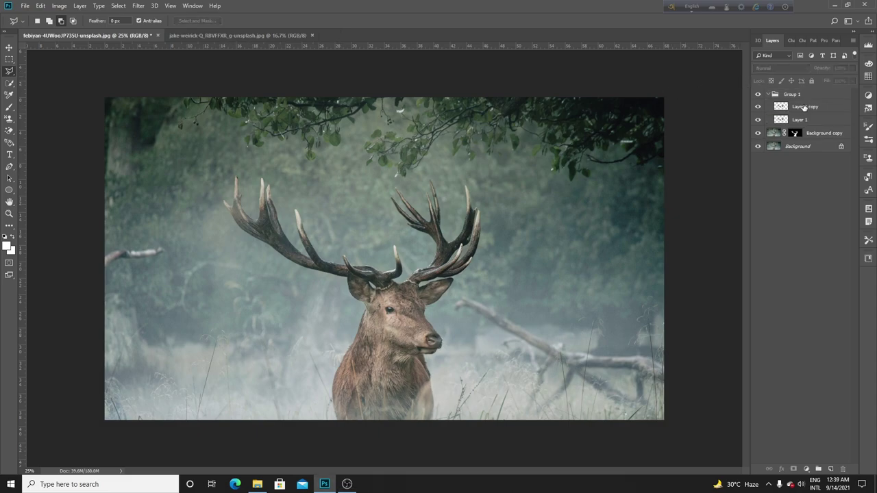
pyautogui.rightClick(808, 107)
pyautogui.hotkey('ctrl', 'j')
pyautogui.rightClick(811, 108)
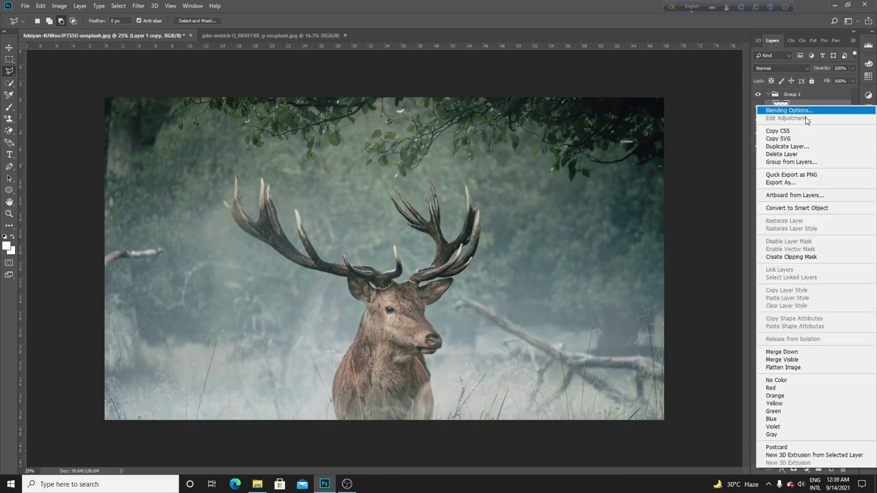
pyautogui.click(804, 207)
pyautogui.rightClick(803, 122)
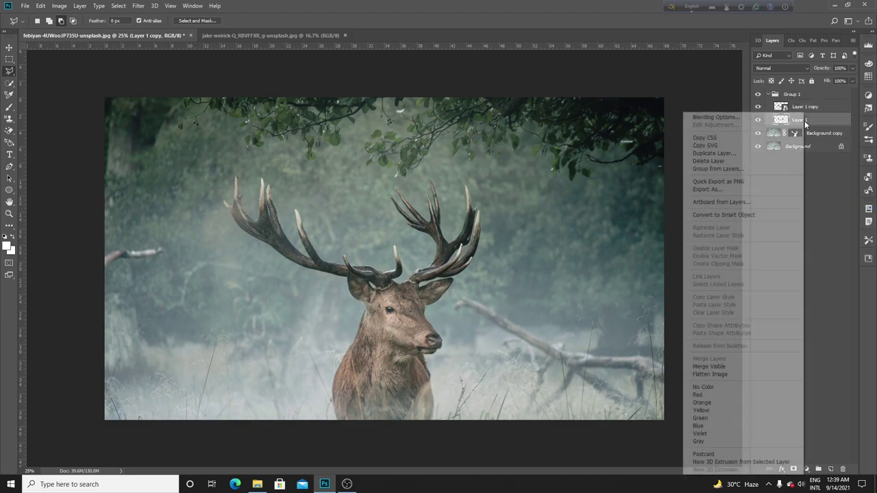
pyautogui.click(759, 216)
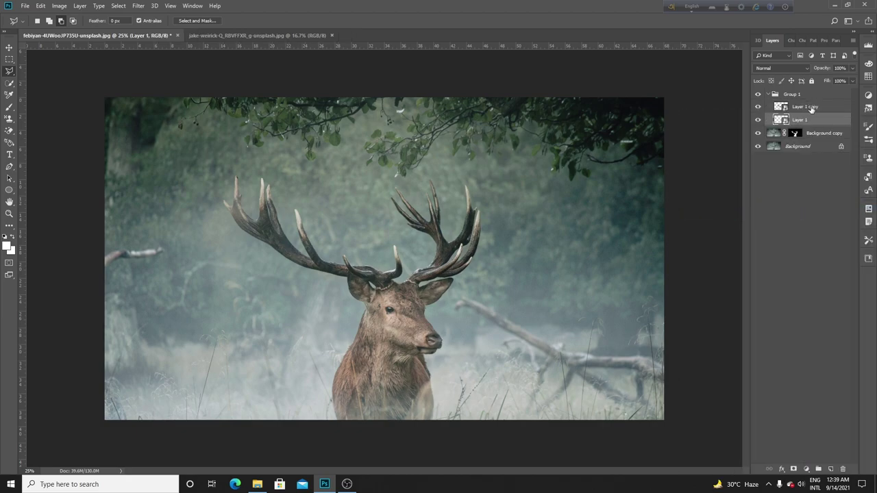
# Set Layer 1 copy's blend mode to Linear Dodge (Add).
pyautogui.click(785, 107)
pyautogui.click(788, 69)
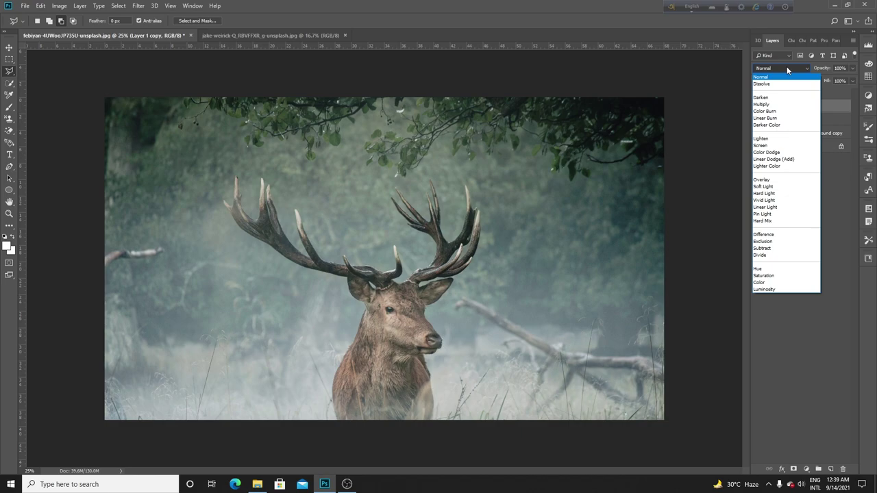
pyautogui.click(788, 159)
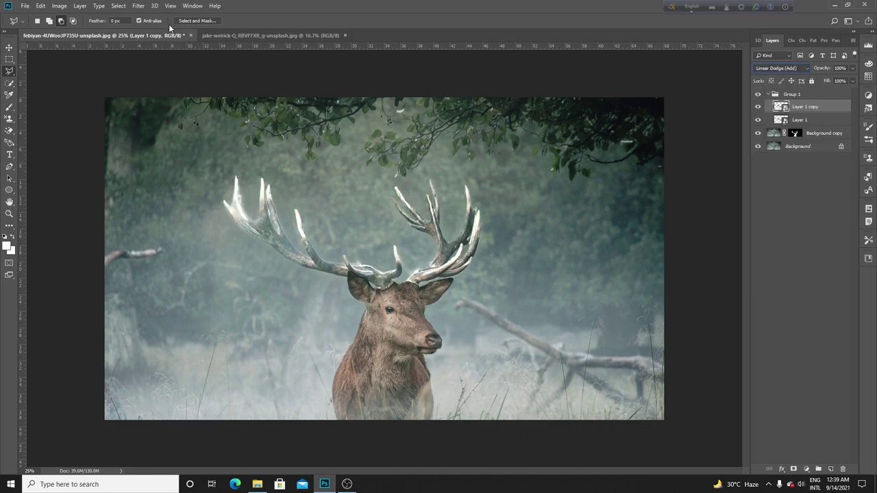
# Apply a Gaussian Blur smart filter to Layer 1 copy with a lowered radius.
pyautogui.click(139, 6)
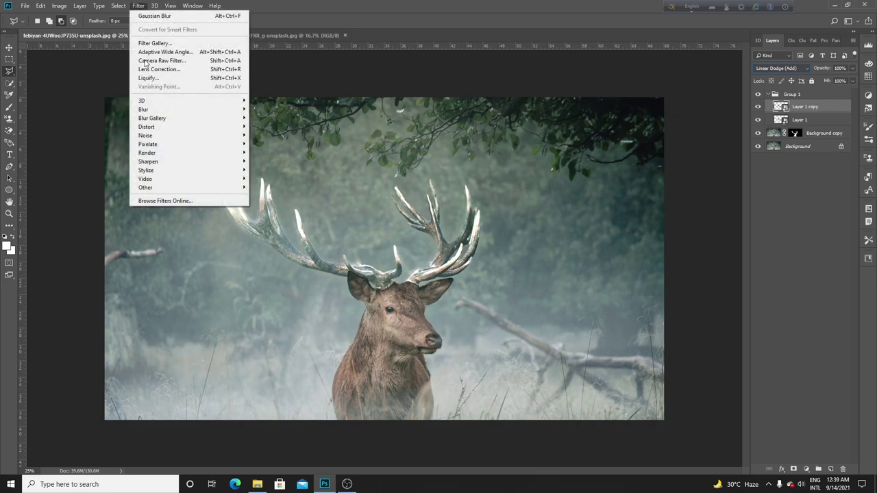
pyautogui.moveTo(144, 110)
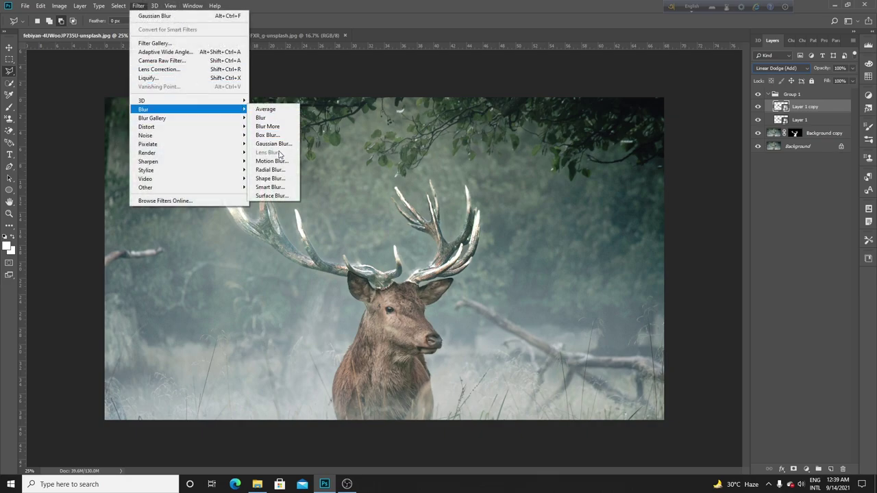
pyautogui.click(280, 144)
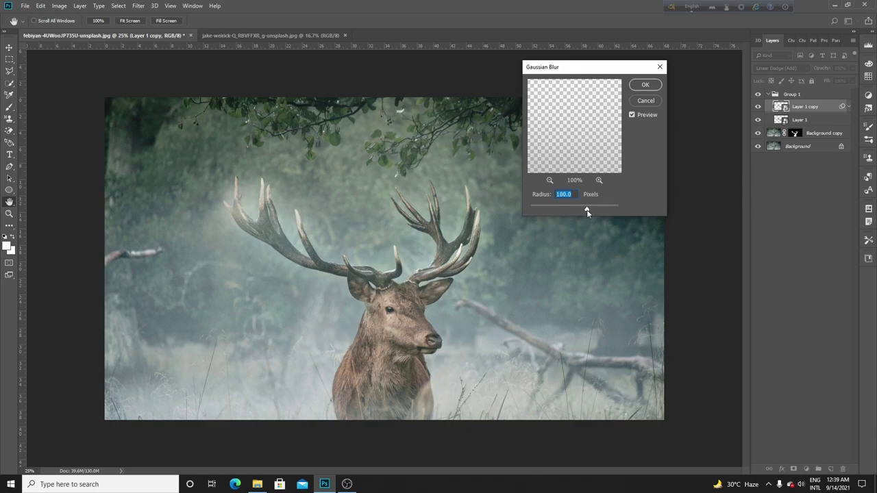
pyautogui.moveTo(588, 209); pyautogui.dragTo(553, 211)
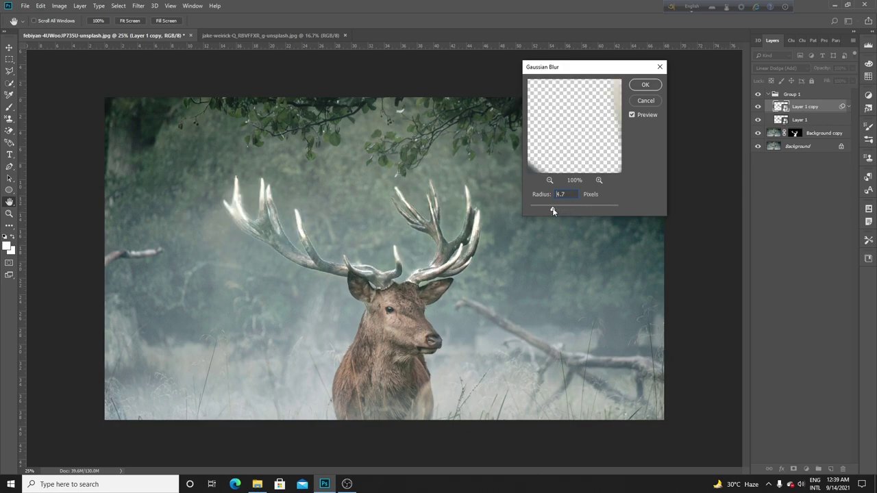
pyautogui.doubleClick(569, 195)
pyautogui.press('Return')
pyautogui.press('l')
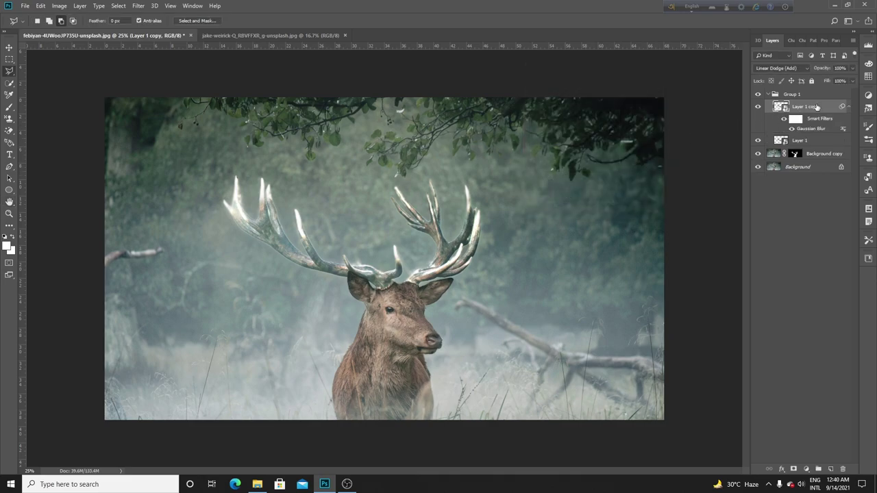
# Duplicate the blurred glow layer twice, giving the second copy a 250 px blur radius.
pyautogui.hotkey('ctrl', 'j')
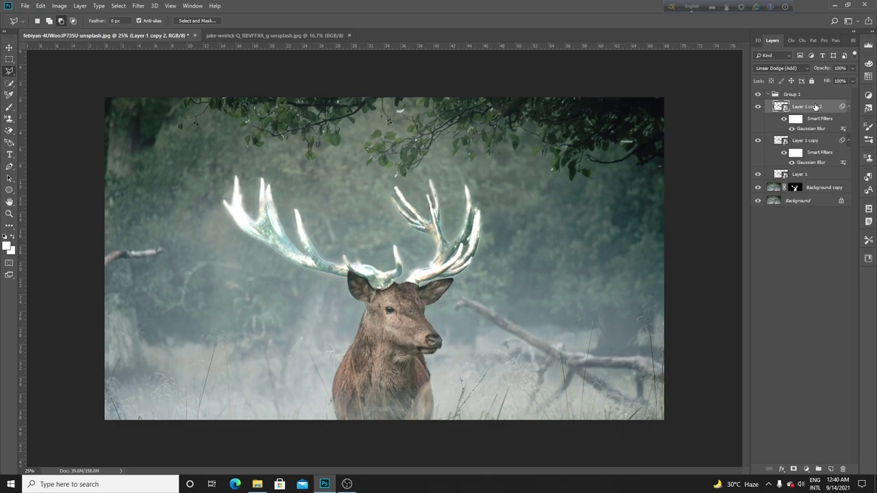
pyautogui.doubleClick(807, 128)
pyautogui.write('100')
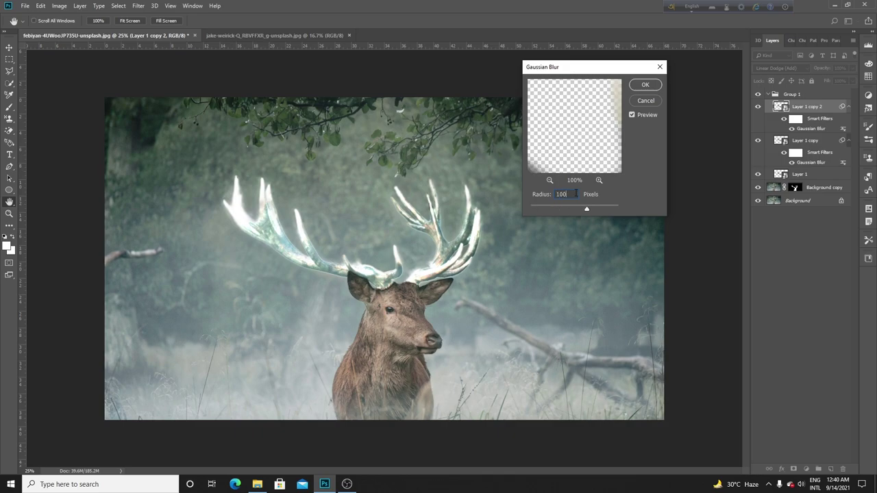
pyautogui.click(644, 84)
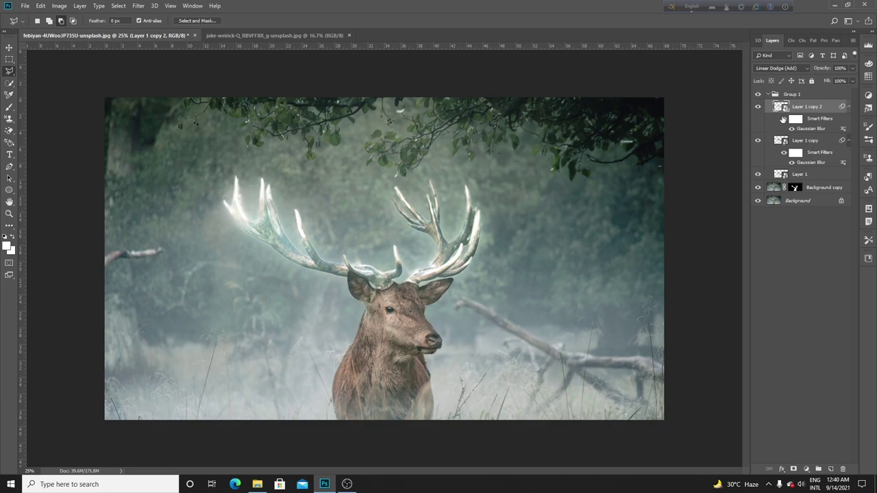
pyautogui.hotkey('ctrl', 'j')
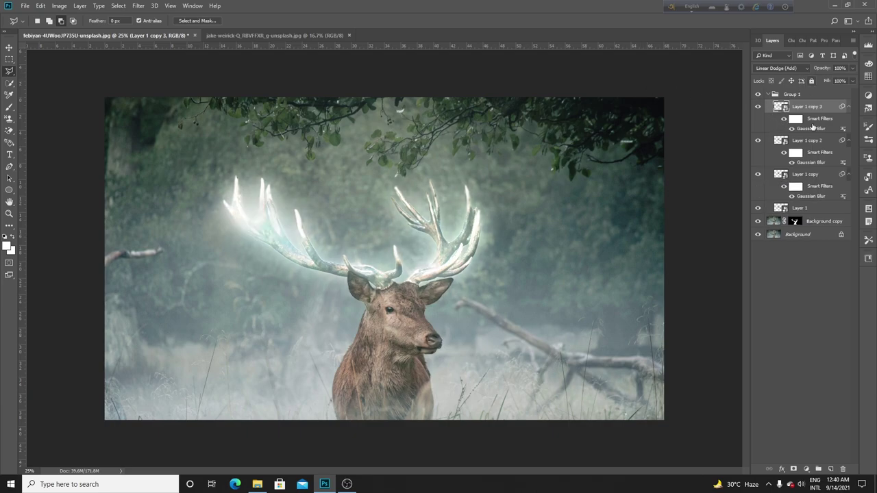
pyautogui.doubleClick(802, 128)
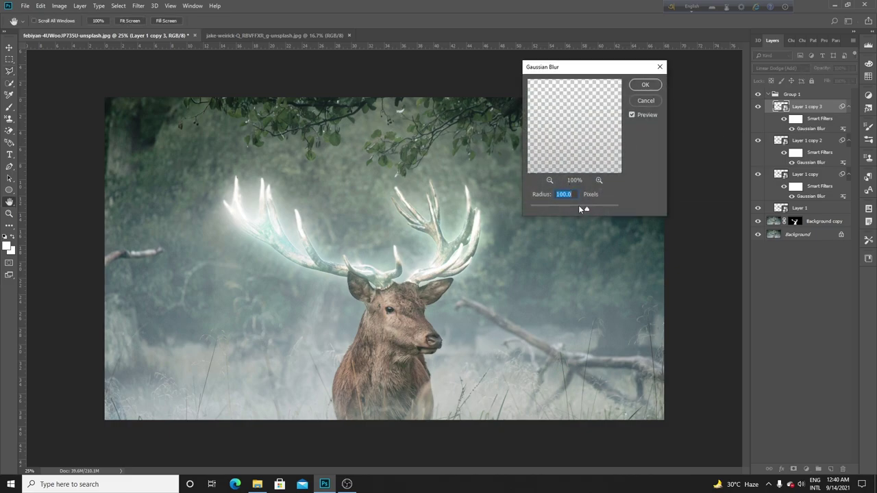
pyautogui.write('250')
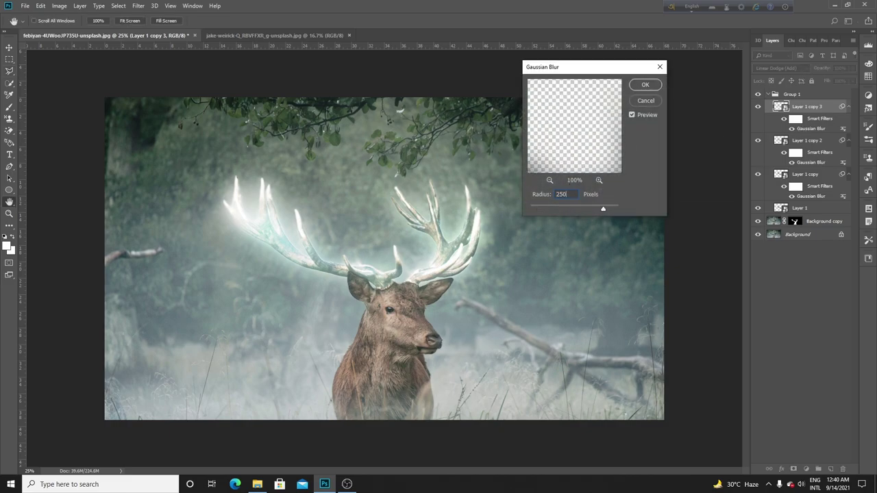
pyautogui.click(645, 84)
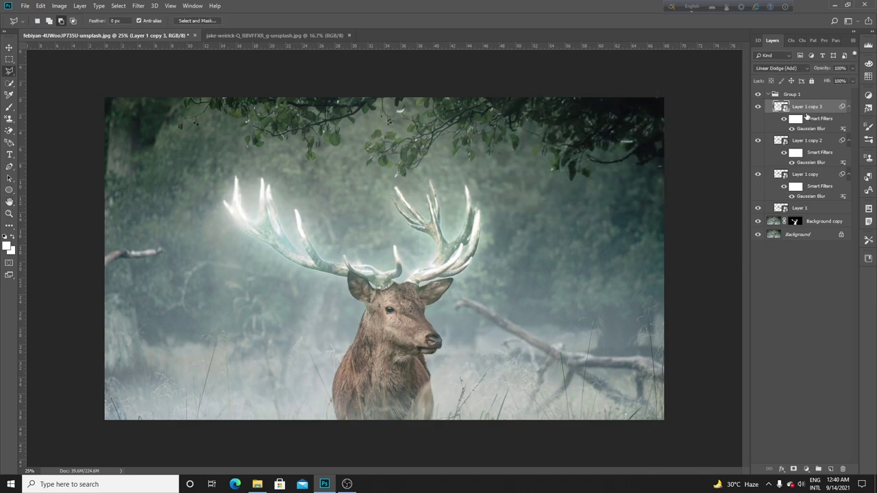
# Duplicate the glow layer once more and set its Gaussian Blur radius to 500 px.
pyautogui.hotkey('ctrl', 'j')
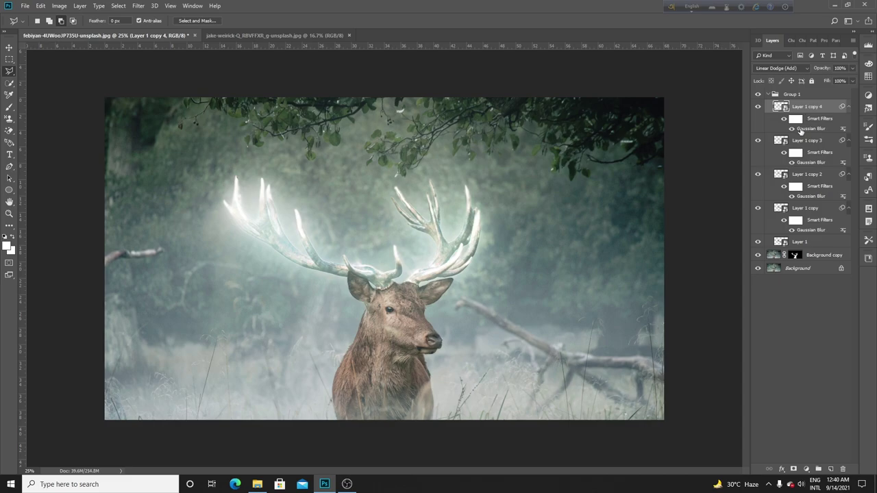
pyautogui.doubleClick(800, 131)
pyautogui.press('BackSpace')
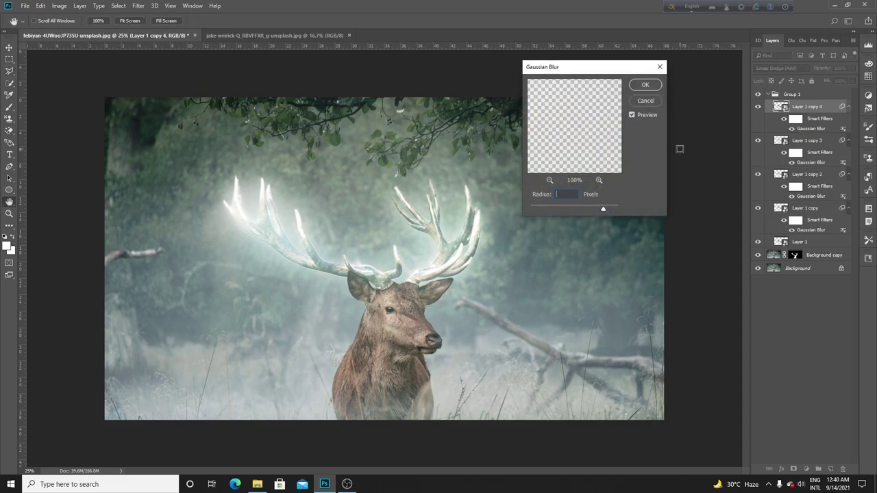
pyautogui.write('500')
pyautogui.press('Return')
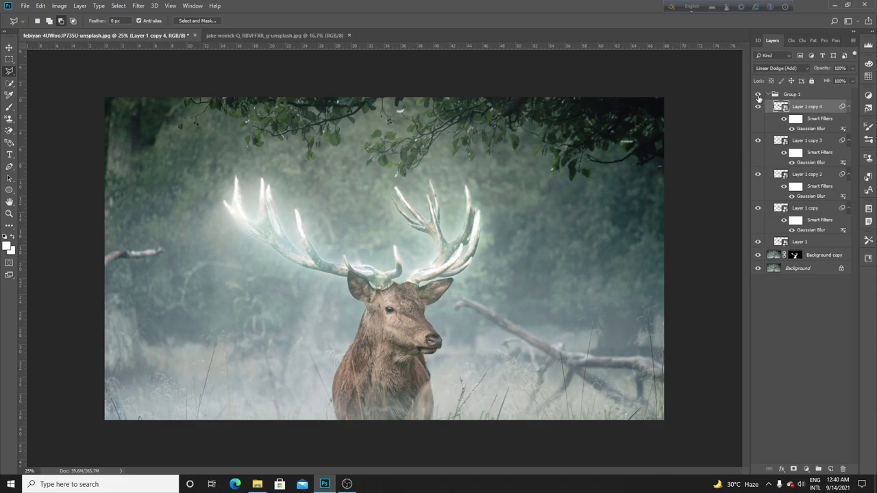
# Toggle Group 1's visibility to compare the glow, and collapse the group.
pyautogui.click(758, 95)
pyautogui.click(758, 96)
pyautogui.click(758, 97)
pyautogui.click(767, 95)
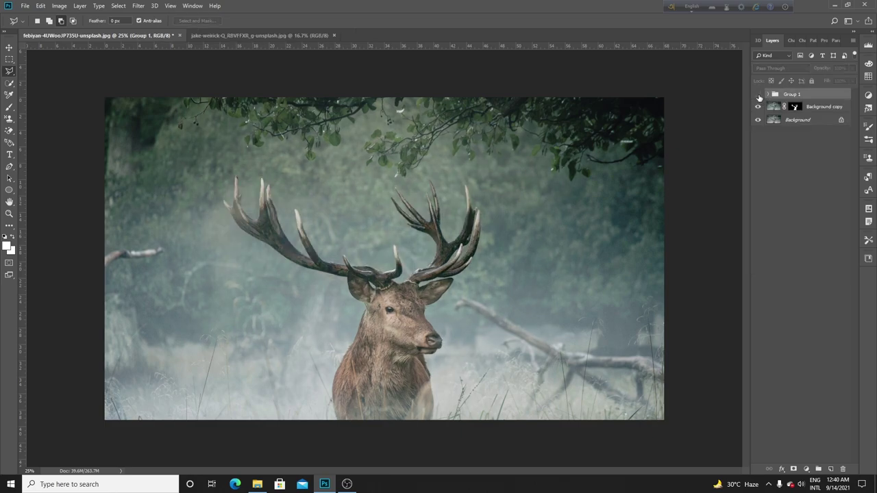
pyautogui.click(759, 95)
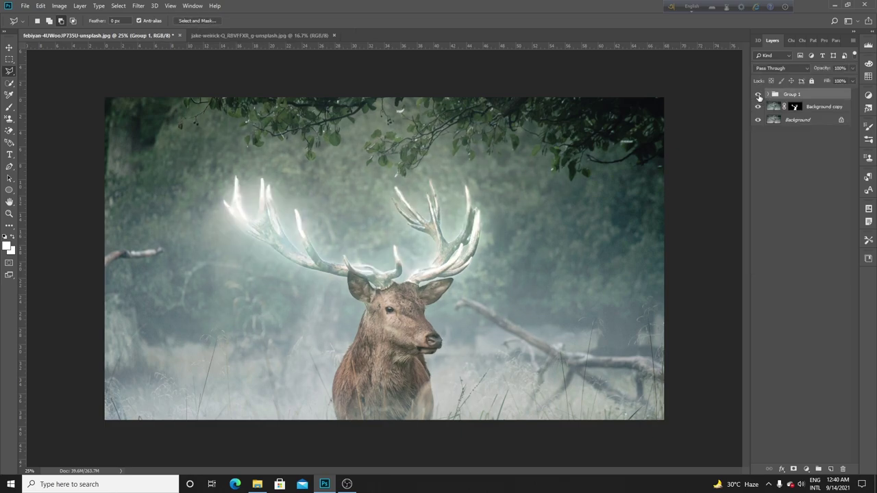
# Add a colorized Hue/Saturation clipped to Group 1: Hue 77, Saturation 23, Lightness +29.
pyautogui.click(807, 469)
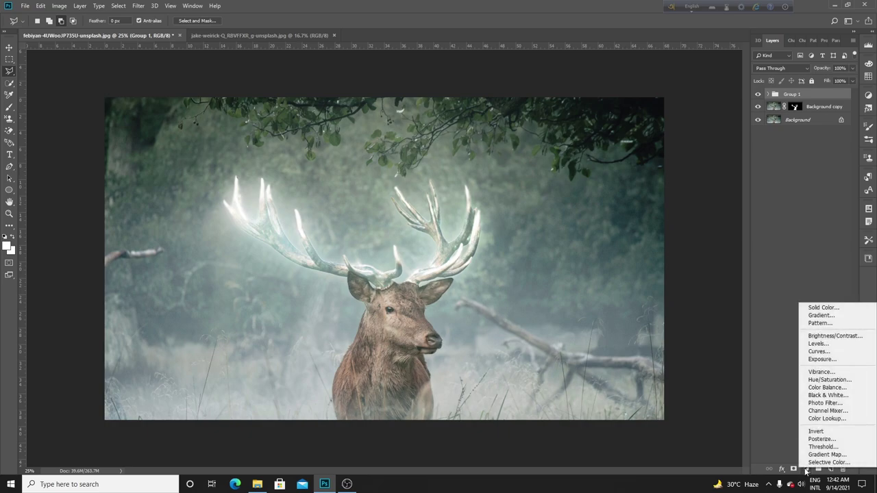
pyautogui.click(830, 381)
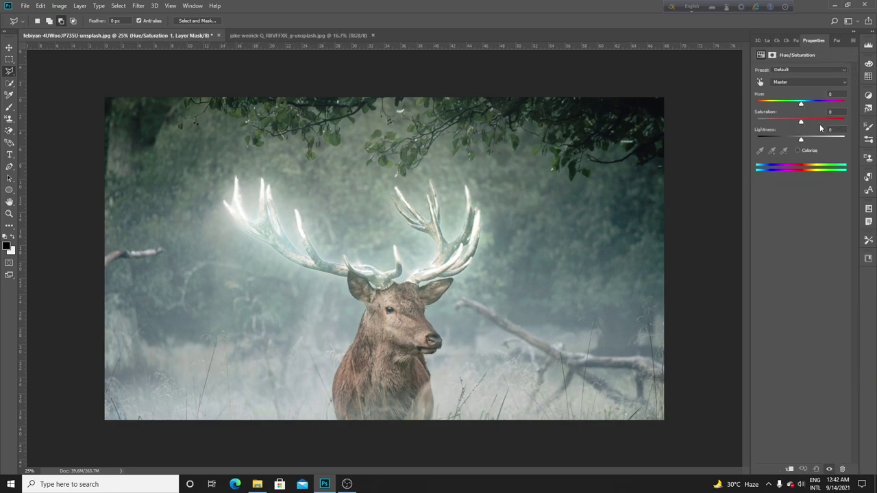
pyautogui.click(798, 151)
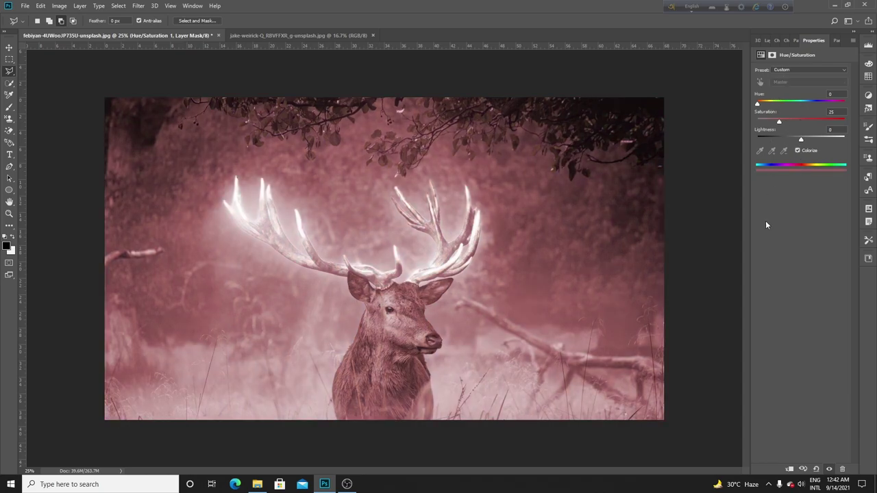
pyautogui.click(790, 470)
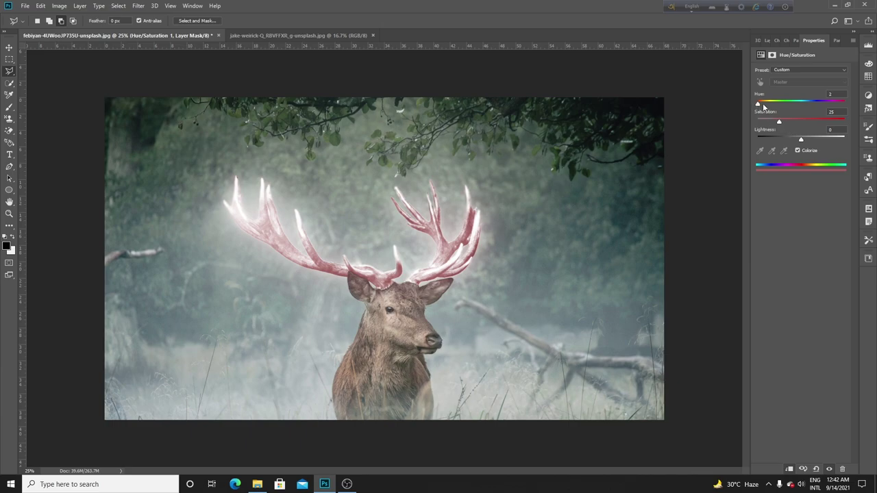
pyautogui.moveTo(758, 103)
pyautogui.mouseDown()
pyautogui.moveTo(823, 106)
pyautogui.moveTo(776, 110)
pyautogui.moveTo(793, 124)
pyautogui.moveTo(769, 122)
pyautogui.mouseUp()
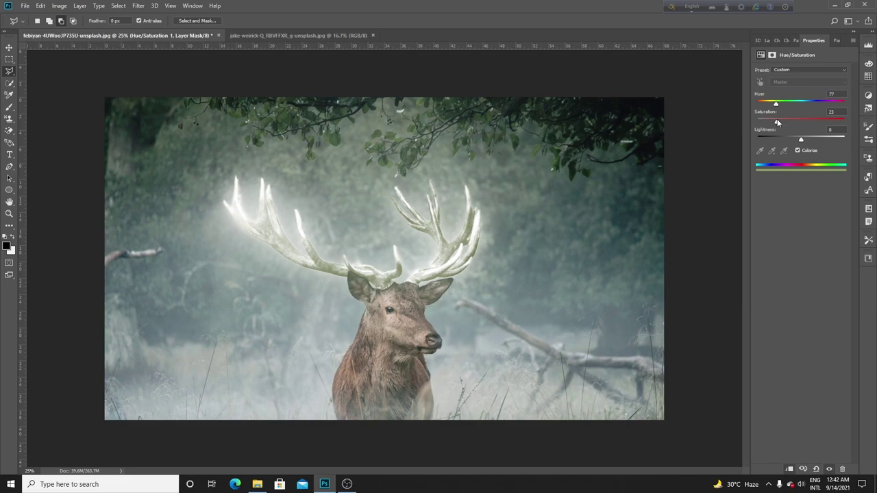
pyautogui.moveTo(801, 140); pyautogui.dragTo(822, 139)
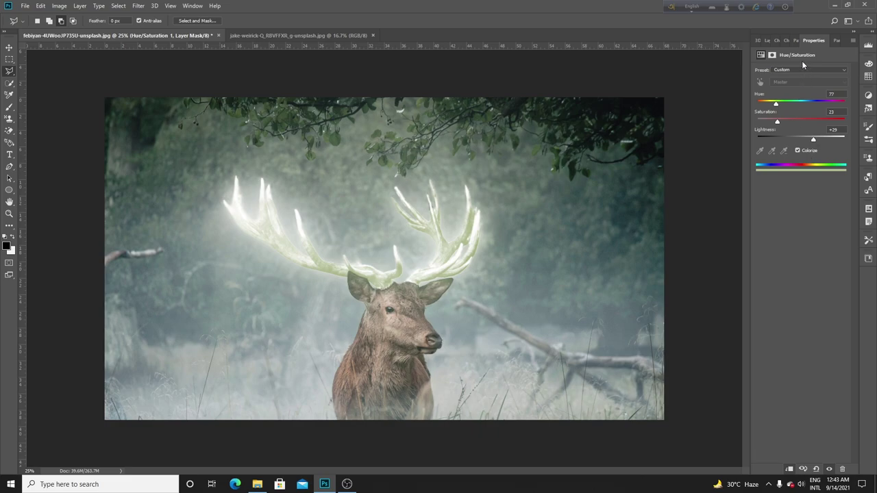
pyautogui.click(766, 42)
pyautogui.click(816, 122)
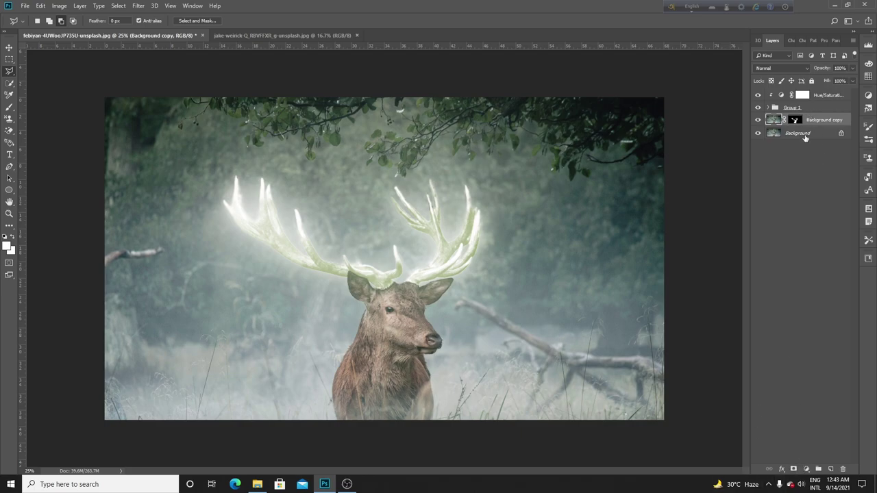
# Add a Curves adjustment pulled down to darken, clipped to the stag layer.
pyautogui.click(811, 471)
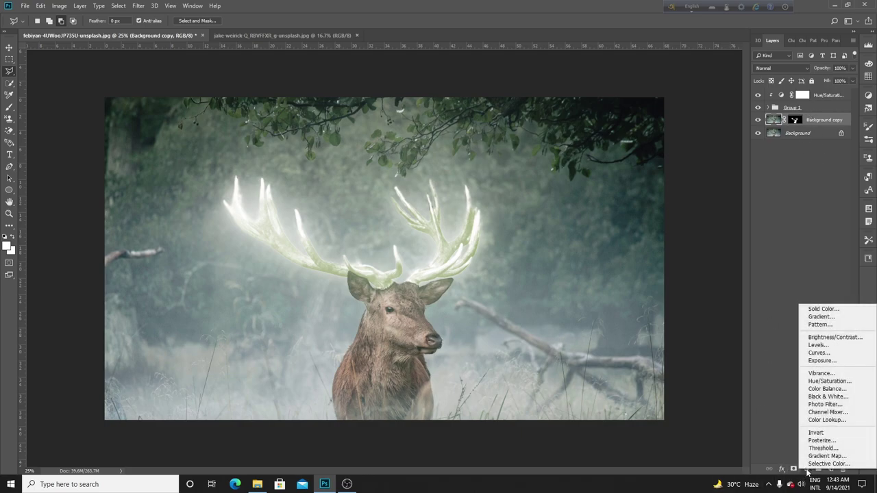
pyautogui.click(825, 354)
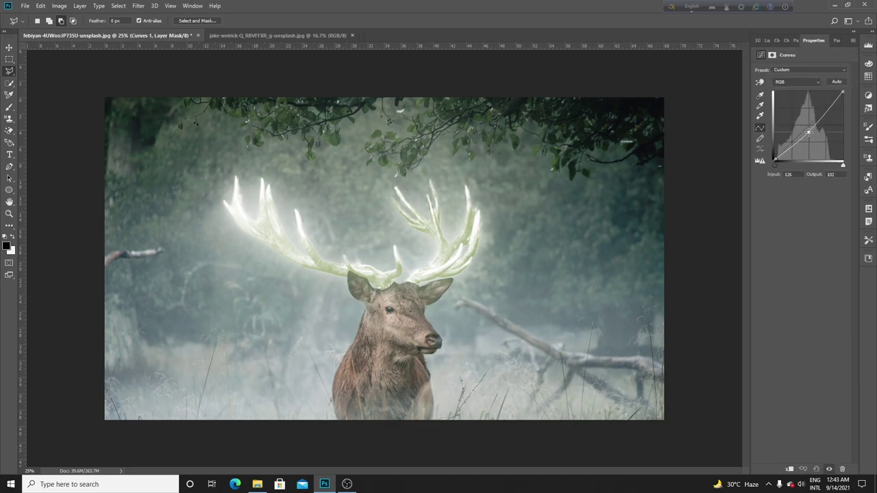
pyautogui.moveTo(808, 129); pyautogui.dragTo(818, 138)
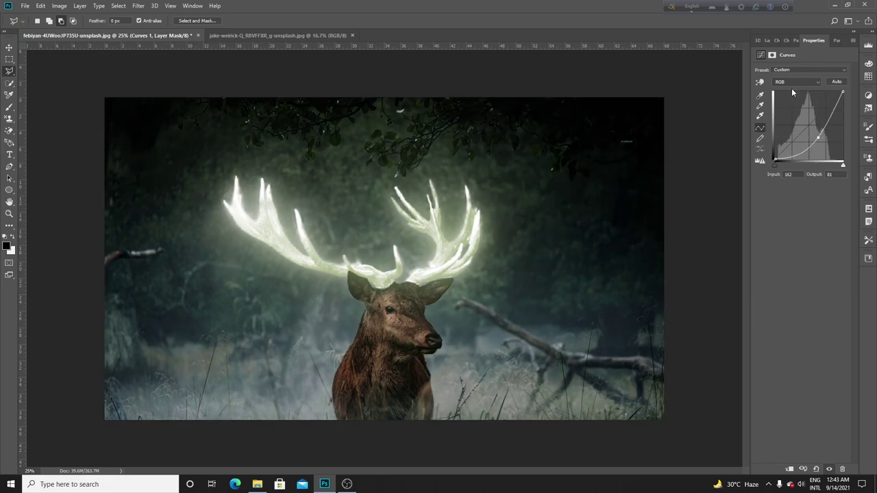
pyautogui.click(789, 470)
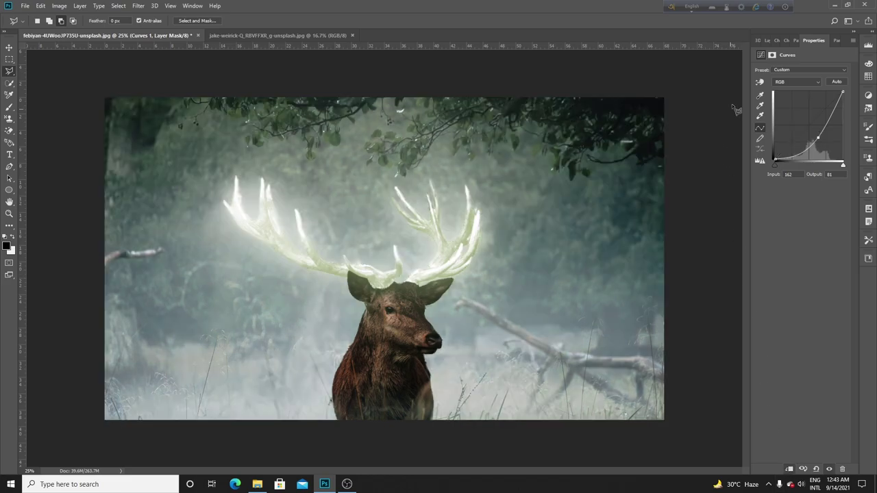
# Duplicate the green Hue/Saturation tint layer.
pyautogui.click(769, 40)
pyautogui.click(817, 100)
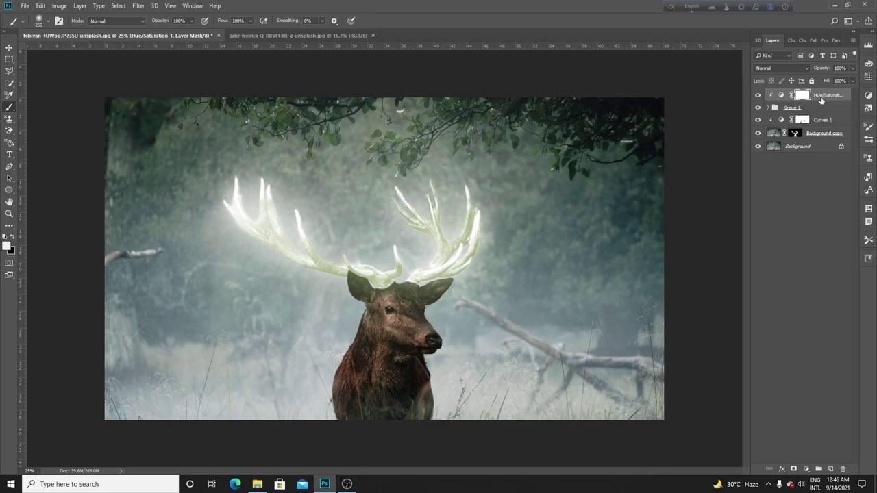
pyautogui.hotkey('ctrl', 'j')
# Move the Hue/Saturation copy below Group 1 above Curves 1 and clip it to the stag.
pyautogui.moveTo(817, 100)
pyautogui.mouseDown()
pyautogui.moveTo(813, 124)
pyautogui.moveTo(781, 120)
pyautogui.mouseUp()
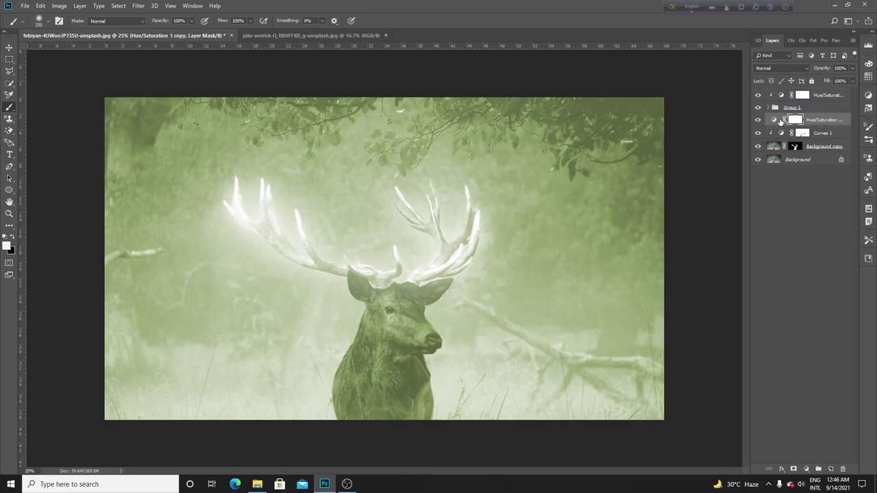
pyautogui.doubleClick(775, 122)
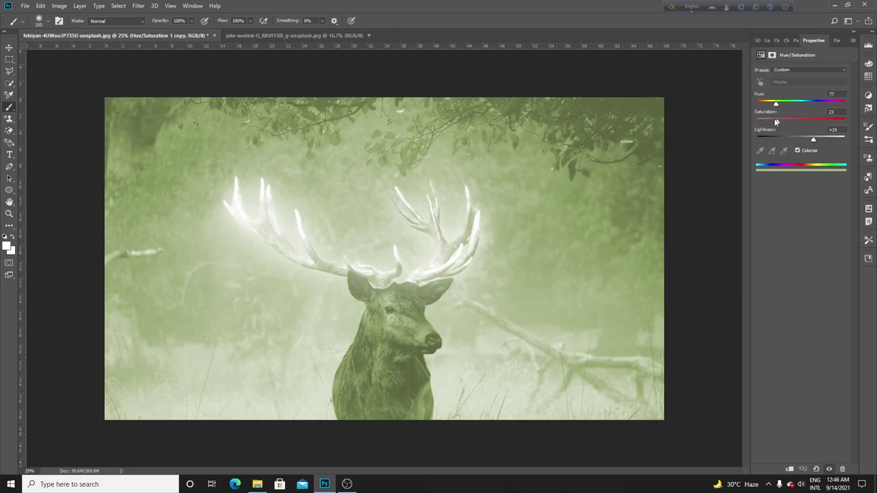
pyautogui.click(789, 469)
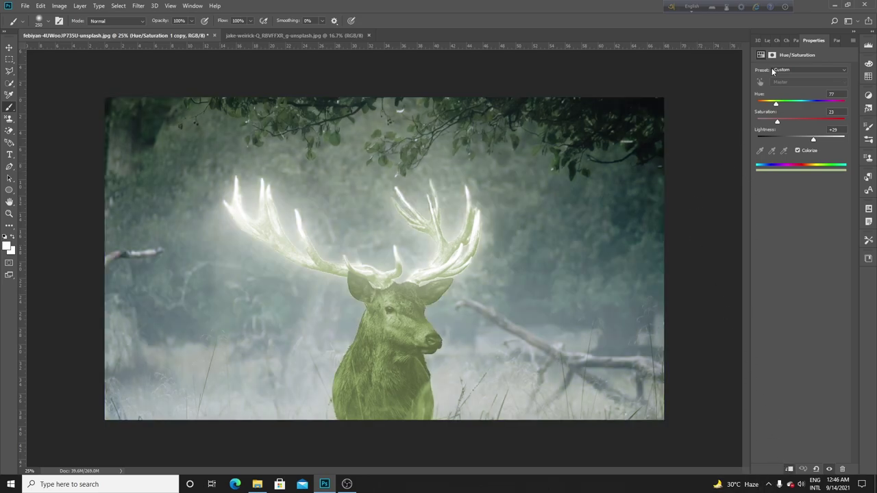
pyautogui.click(766, 40)
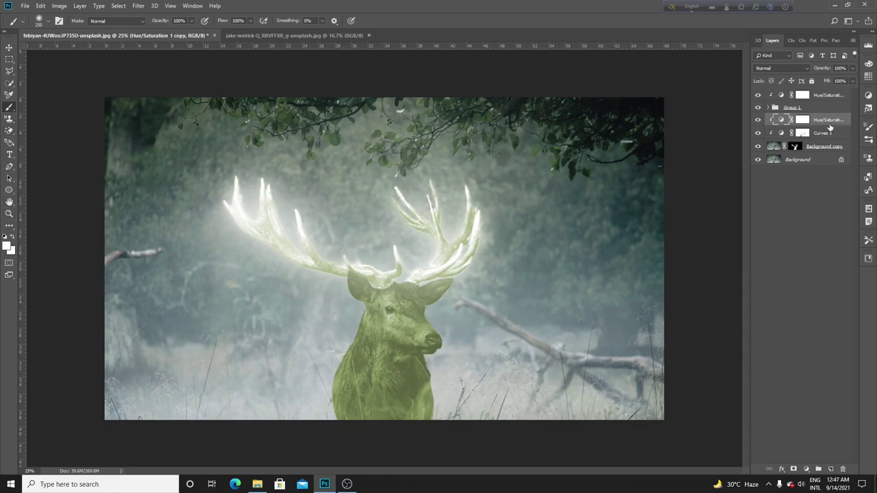
# Paint black on the Hue/Saturation 1 copy mask over the deer's chest, ear and forehead.
pyautogui.click(803, 133)
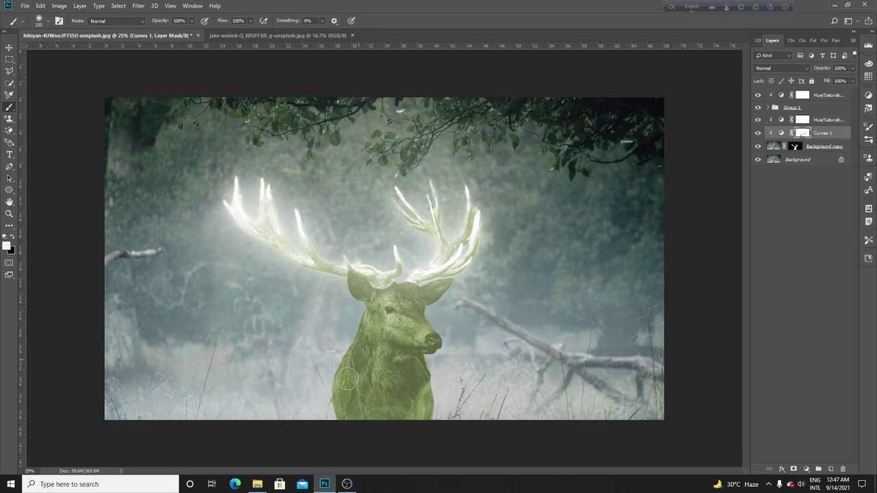
pyautogui.click(801, 121)
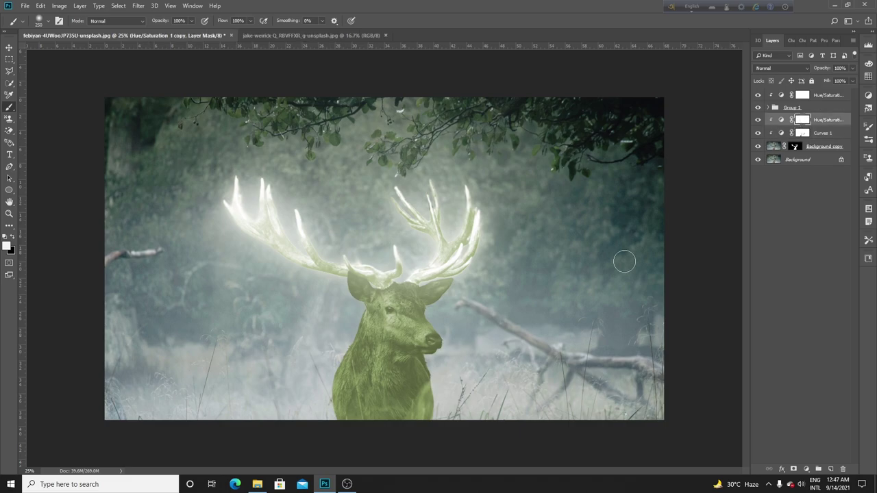
pyautogui.click(13, 237)
pyautogui.moveTo(346, 384)
pyautogui.mouseDown()
pyautogui.moveTo(356, 370)
pyautogui.moveTo(365, 396)
pyautogui.moveTo(423, 404)
pyautogui.moveTo(412, 366)
pyautogui.moveTo(372, 368)
pyautogui.moveTo(362, 357)
pyautogui.moveTo(343, 381)
pyautogui.moveTo(359, 409)
pyautogui.moveTo(390, 405)
pyautogui.moveTo(353, 411)
pyautogui.moveTo(343, 398)
pyautogui.moveTo(377, 311)
pyautogui.moveTo(364, 357)
pyautogui.moveTo(430, 342)
pyautogui.moveTo(415, 335)
pyautogui.moveTo(419, 410)
pyautogui.moveTo(344, 406)
pyautogui.moveTo(392, 339)
pyautogui.moveTo(360, 291)
pyautogui.moveTo(375, 319)
pyautogui.moveTo(364, 343)
pyautogui.moveTo(397, 298)
pyautogui.moveTo(388, 301)
pyautogui.moveTo(410, 317)
pyautogui.moveTo(417, 338)
pyautogui.moveTo(413, 299)
pyautogui.moveTo(428, 339)
pyautogui.moveTo(417, 405)
pyautogui.moveTo(401, 415)
pyautogui.moveTo(384, 349)
pyautogui.mouseUp()
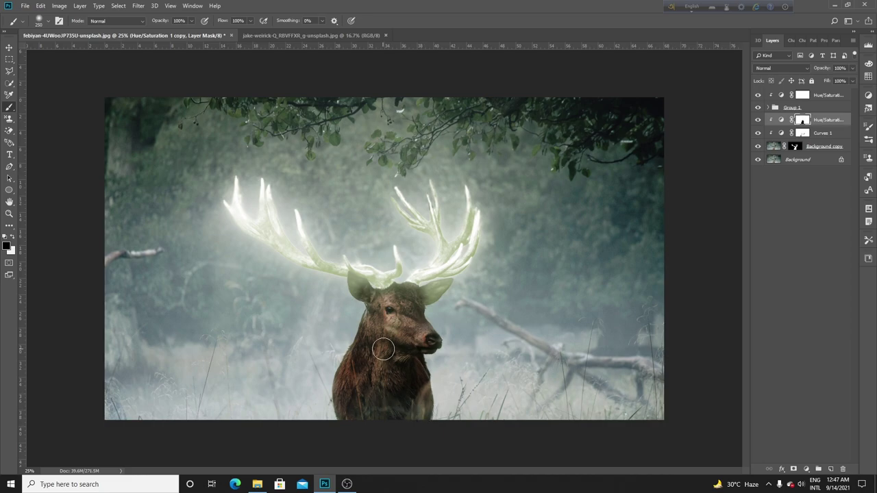
pyautogui.press('[')
pyautogui.press('[')
pyautogui.moveTo(355, 288); pyautogui.dragTo(352, 284)
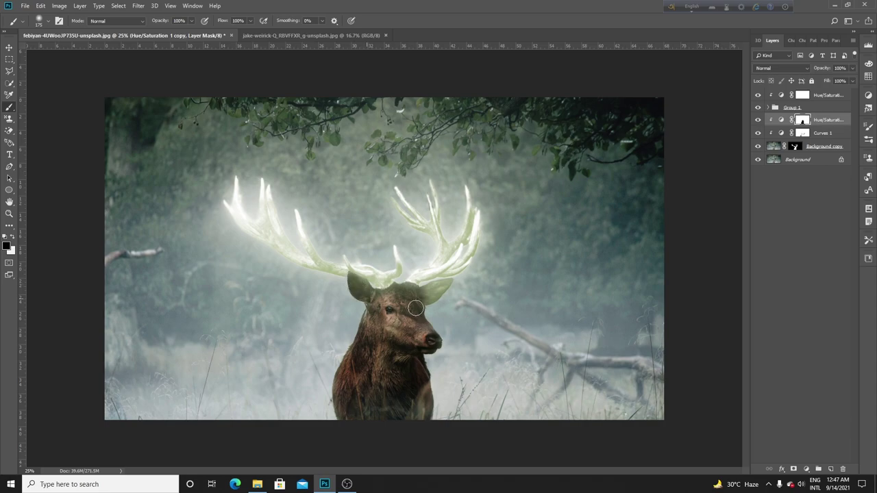
pyautogui.moveTo(416, 309); pyautogui.dragTo(390, 319)
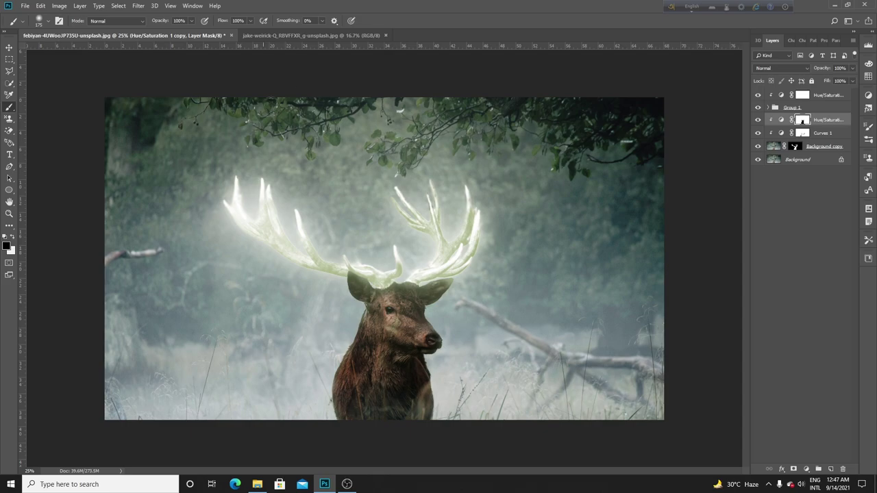
# Drag the starfield image into the stag document and move Layer 2 above Group 1.
pyautogui.click(305, 36)
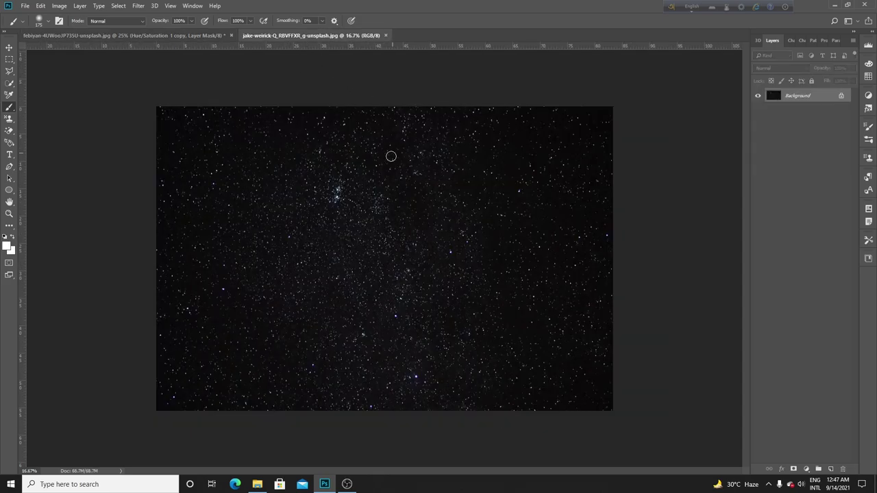
pyautogui.click(8, 47)
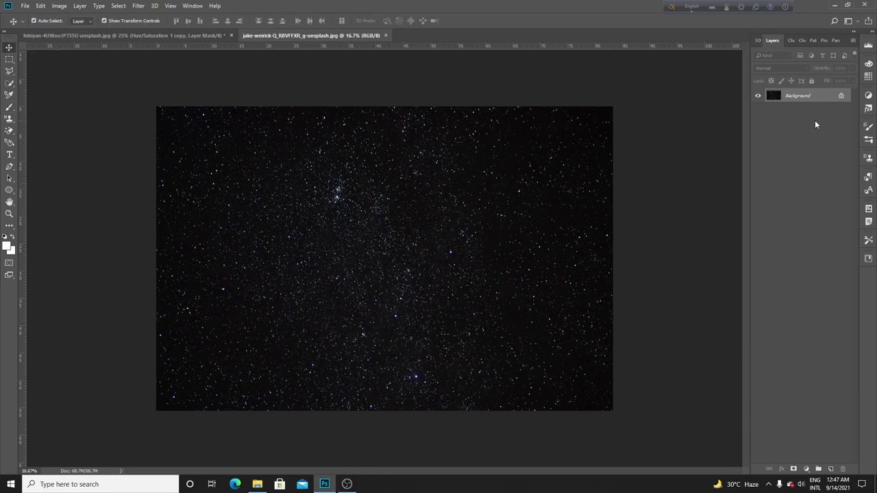
pyautogui.click(841, 98)
pyautogui.moveTo(297, 154); pyautogui.dragTo(132, 36)
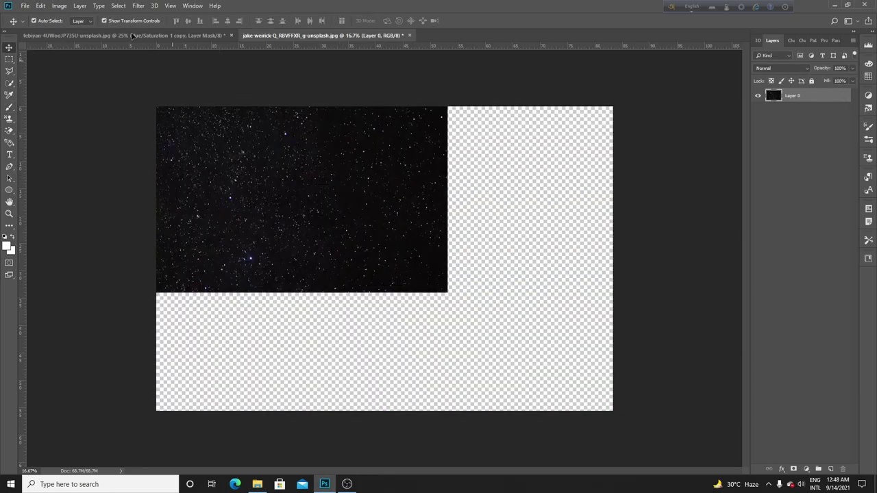
pyautogui.moveTo(202, 76)
pyautogui.mouseDown()
pyautogui.moveTo(394, 220)
pyautogui.moveTo(405, 207)
pyautogui.mouseUp()
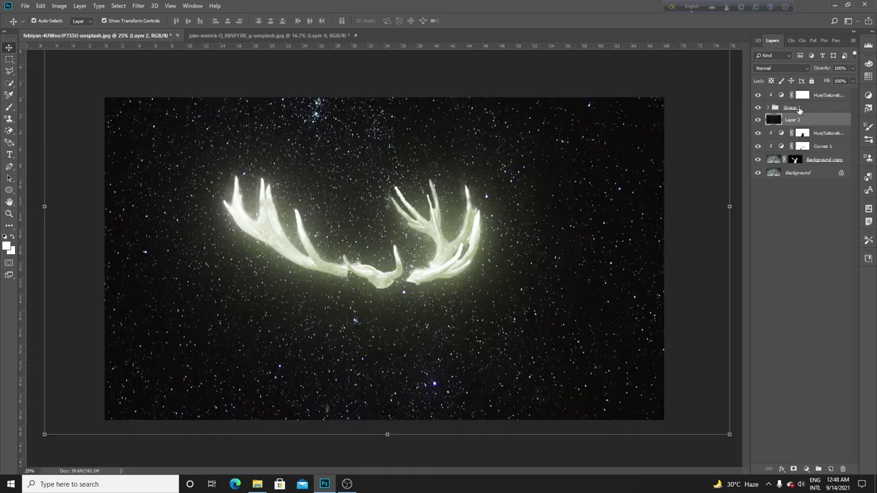
pyautogui.moveTo(801, 121); pyautogui.dragTo(807, 92)
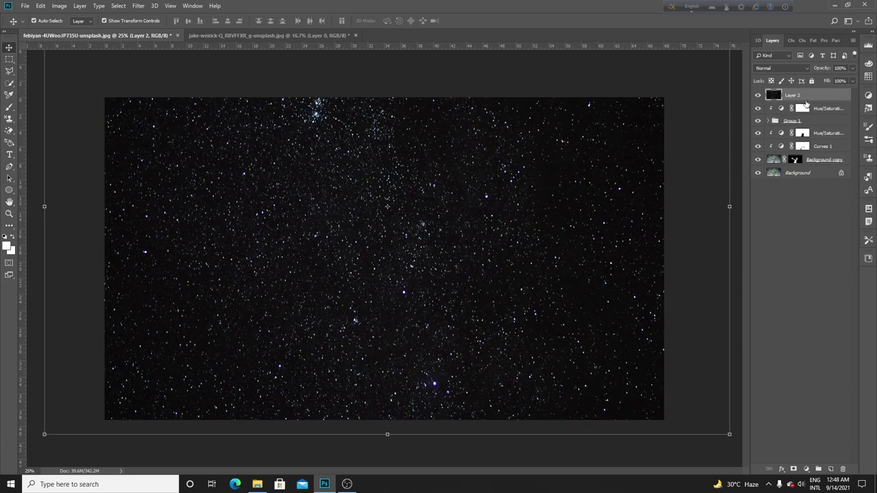
# Set the starfield Layer 2's blend mode to Screen and keep it selected.
pyautogui.rightClick(812, 98)
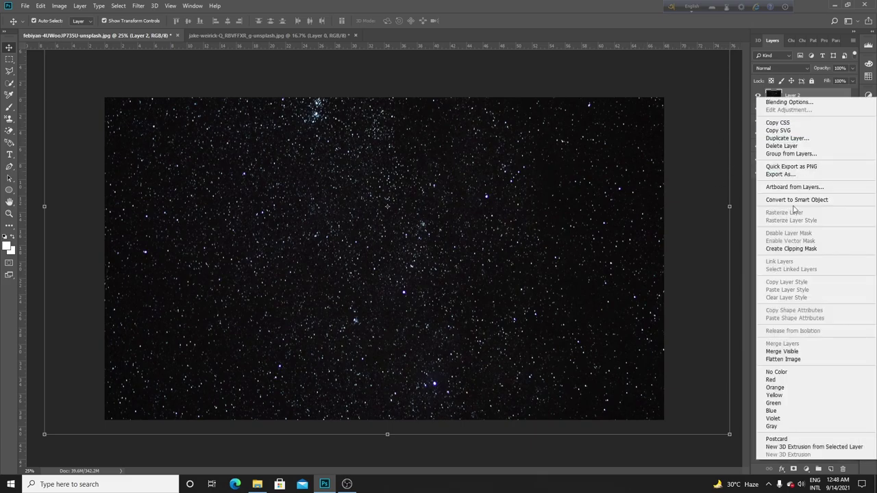
pyautogui.press('Escape')
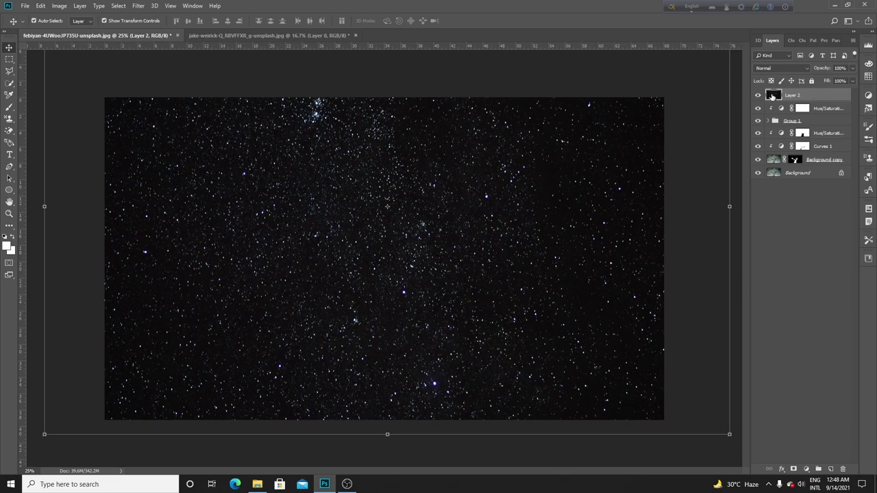
pyautogui.click(778, 68)
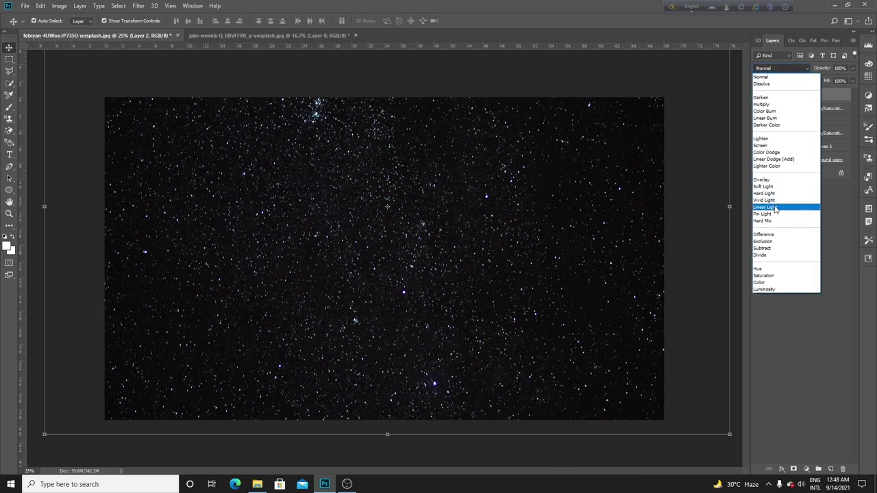
pyautogui.click(780, 146)
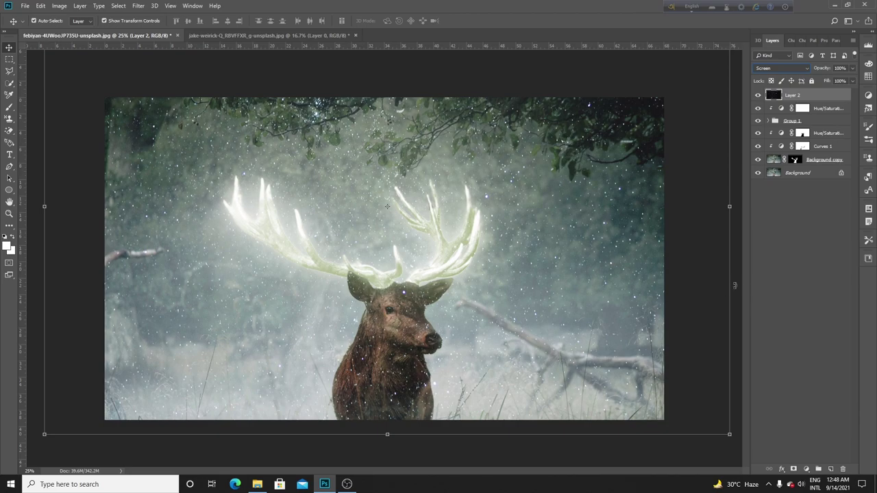
pyautogui.click(769, 289)
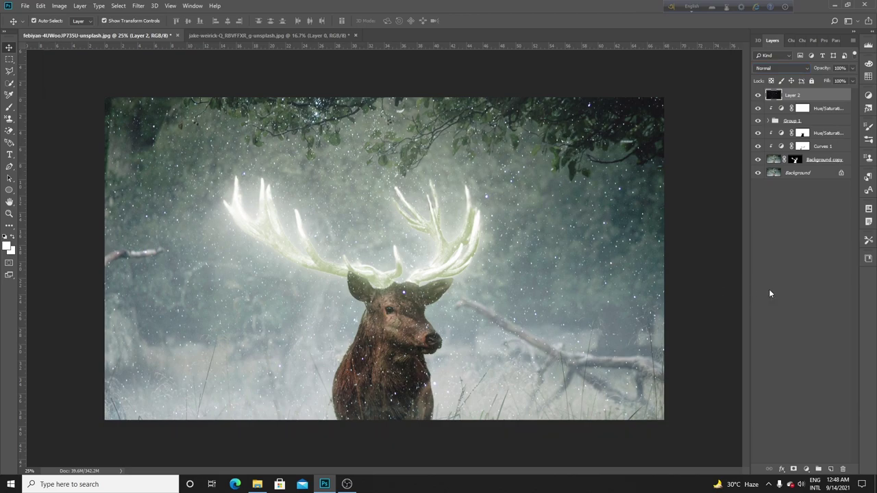
pyautogui.click(806, 98)
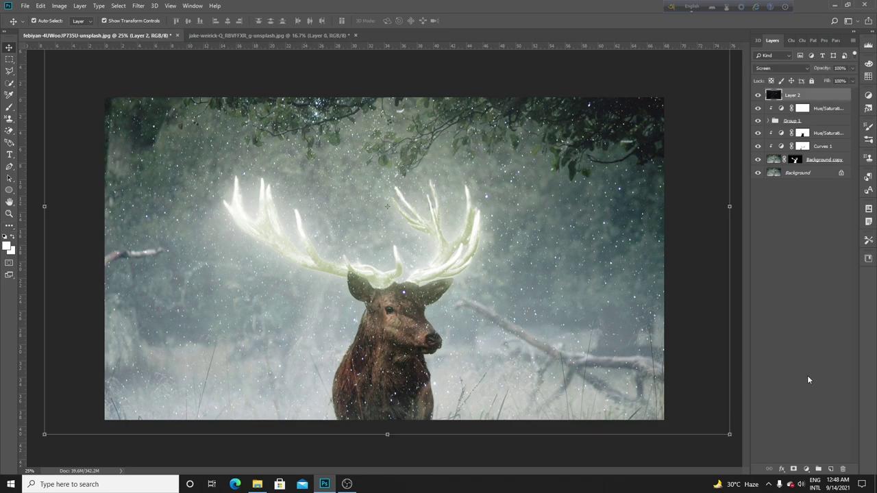
# Mask Layer 2, painting black with a 500 px brush over the deer's body, sides and corners.
pyautogui.click(793, 469)
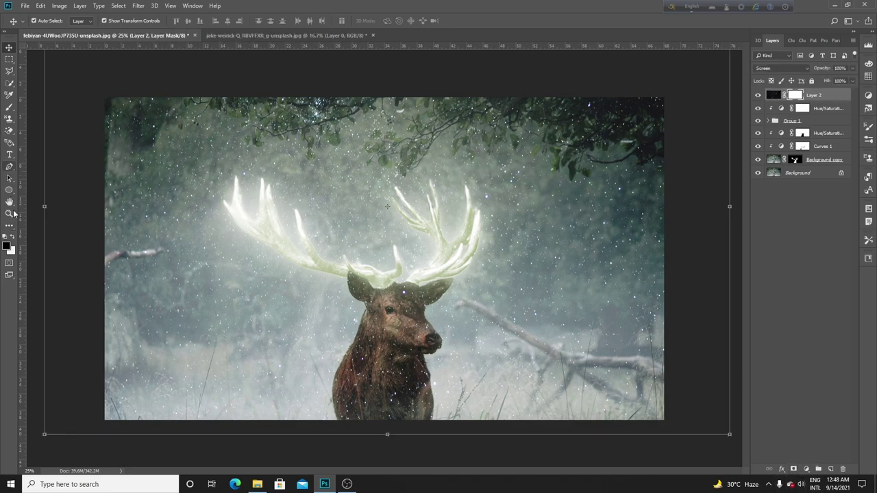
pyautogui.click(9, 108)
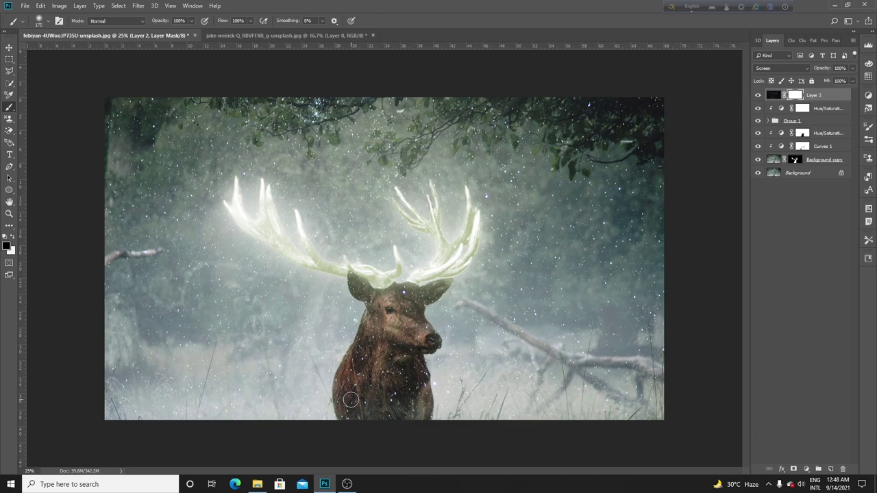
pyautogui.press(']')
pyautogui.press(']')
pyautogui.press(']')
pyautogui.press(']')
pyautogui.moveTo(453, 386)
pyautogui.mouseDown()
pyautogui.moveTo(405, 411)
pyautogui.moveTo(403, 319)
pyautogui.moveTo(410, 314)
pyautogui.mouseUp()
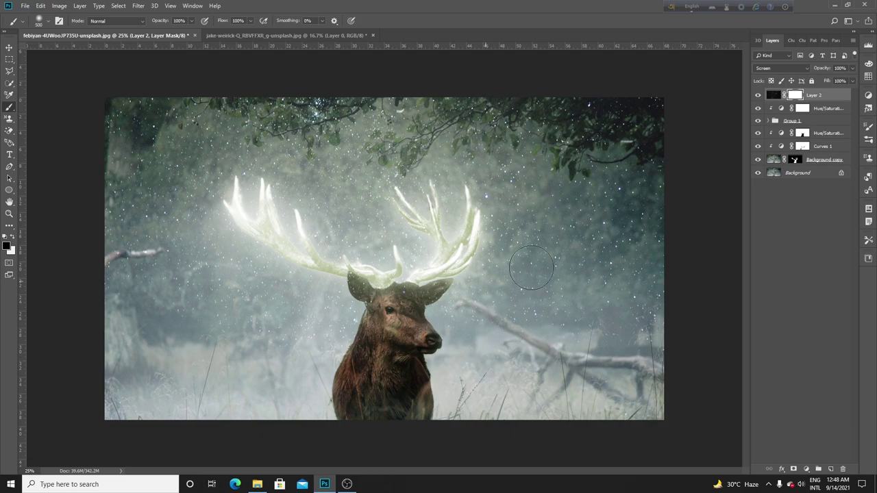
pyautogui.moveTo(531, 267); pyautogui.dragTo(610, 259)
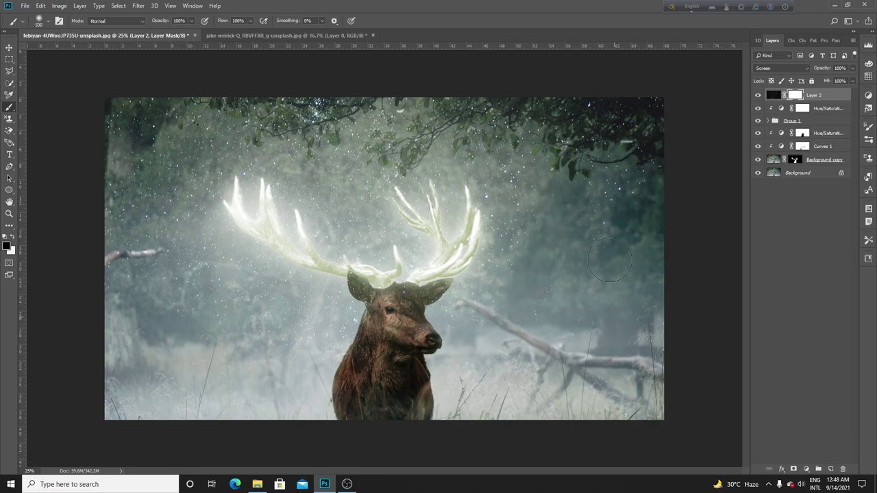
pyautogui.moveTo(624, 159); pyautogui.dragTo(658, 137)
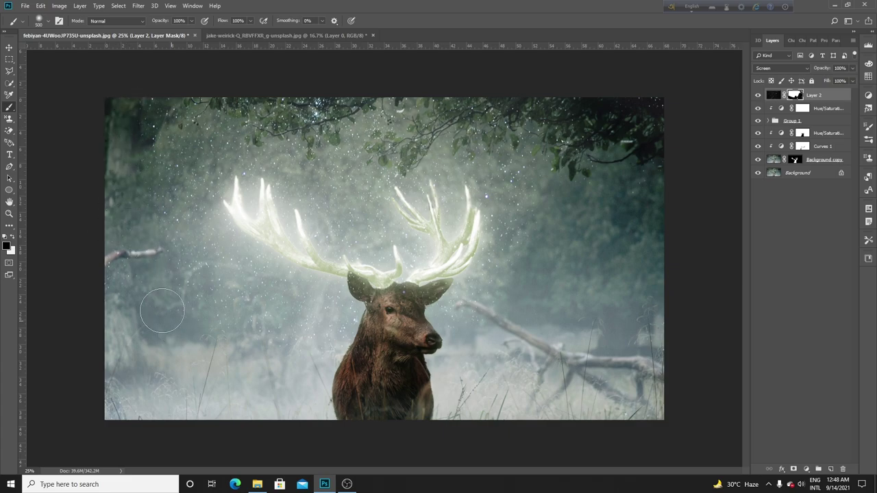
pyautogui.moveTo(216, 323)
pyautogui.mouseDown()
pyautogui.moveTo(164, 281)
pyautogui.moveTo(313, 337)
pyautogui.mouseUp()
pyautogui.moveTo(270, 310)
pyautogui.mouseDown()
pyautogui.moveTo(206, 103)
pyautogui.moveTo(453, 113)
pyautogui.moveTo(557, 127)
pyautogui.mouseUp()
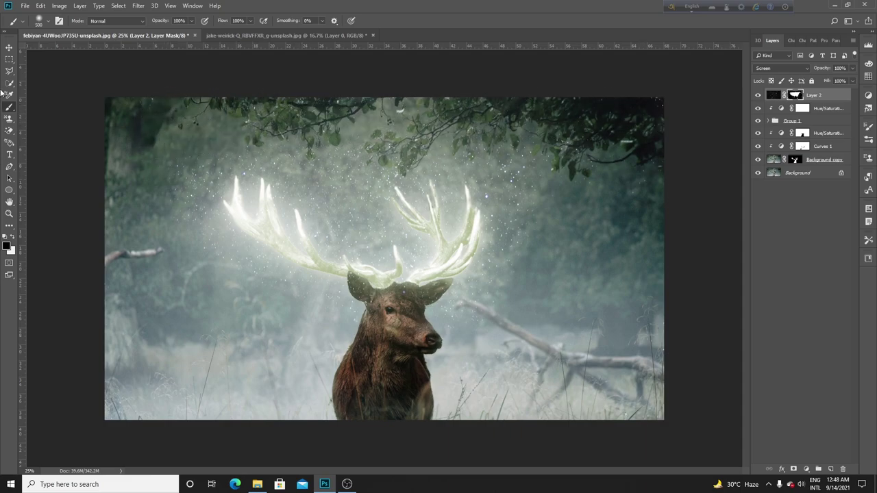
# Scale the Layer 2 starfield down and move it over the antlers, committing the transform.
pyautogui.click(10, 47)
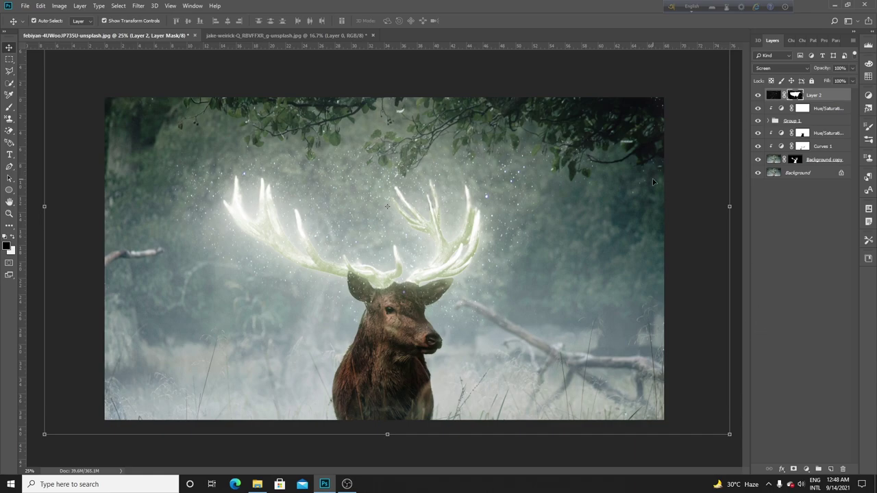
pyautogui.hotkey('ctrl', '-')
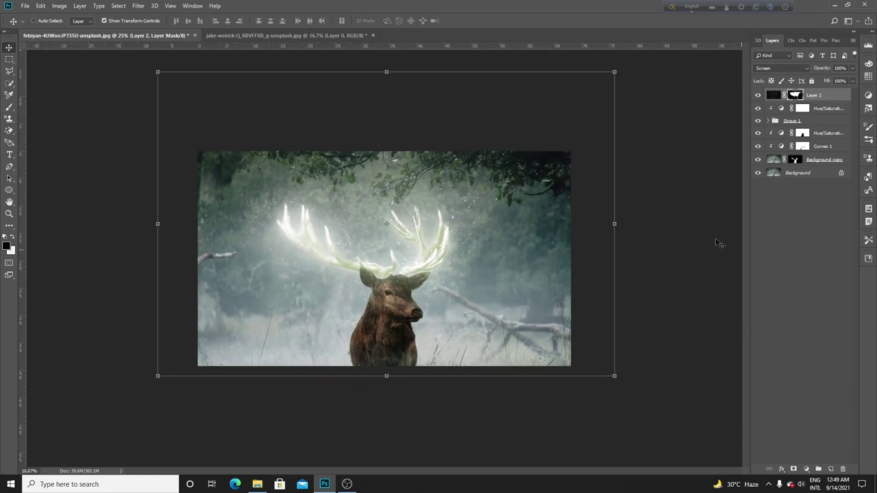
pyautogui.moveTo(613, 72); pyautogui.dragTo(407, 245)
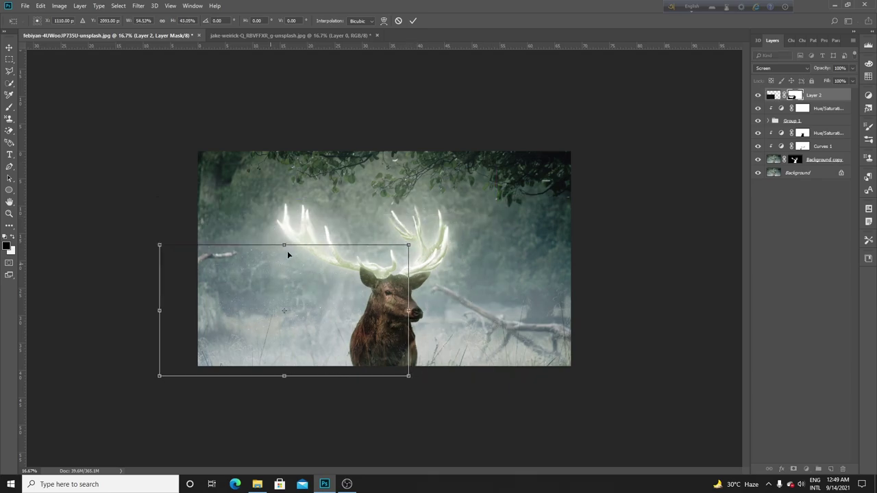
pyautogui.moveTo(269, 260)
pyautogui.mouseDown()
pyautogui.moveTo(342, 208)
pyautogui.moveTo(364, 217)
pyautogui.moveTo(358, 197)
pyautogui.moveTo(367, 185)
pyautogui.moveTo(375, 185)
pyautogui.moveTo(377, 224)
pyautogui.mouseUp()
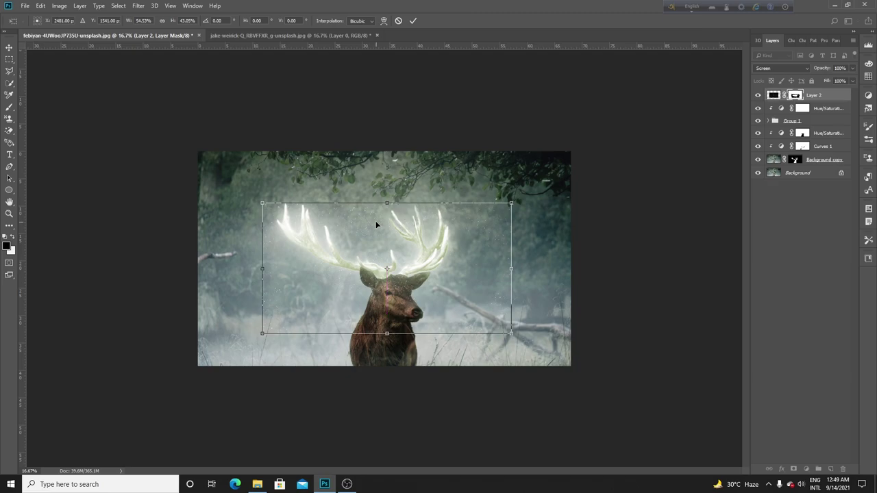
pyautogui.click(409, 22)
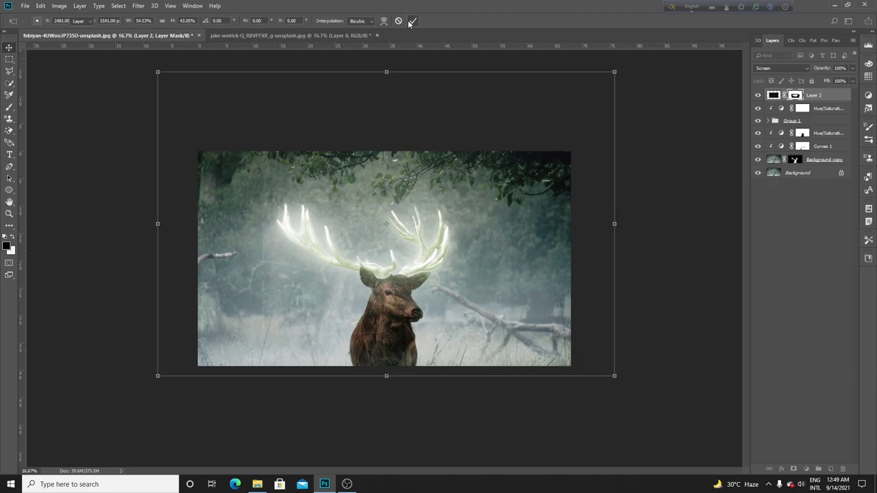
pyautogui.press('Return')
# Brush black on Layer 2's mask around the left antler and over the stag's head.
pyautogui.press('b')
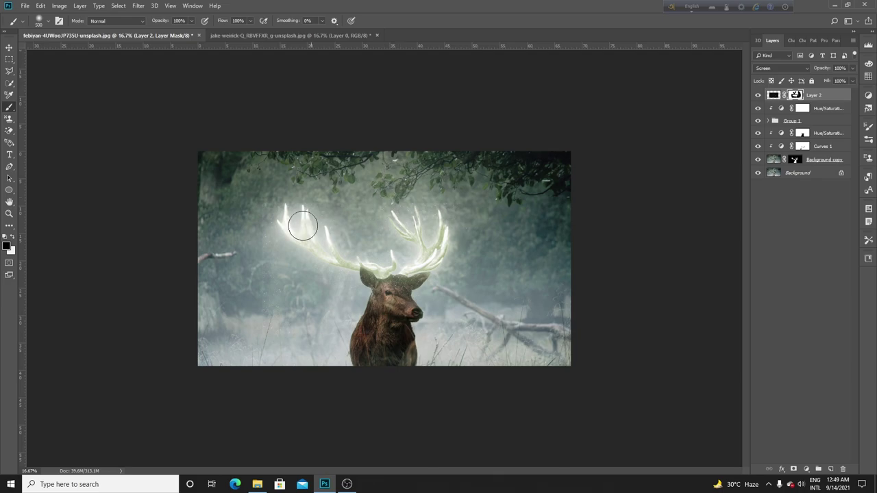
pyautogui.moveTo(303, 226); pyautogui.dragTo(241, 253)
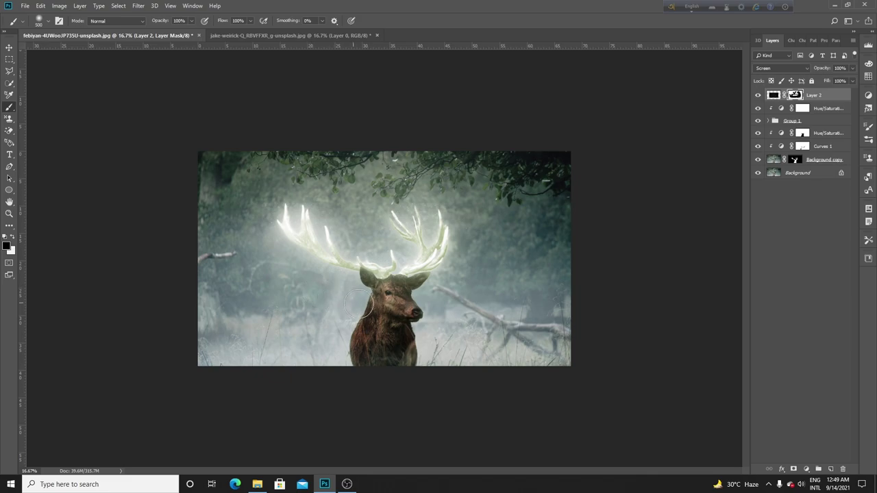
pyautogui.moveTo(394, 311)
pyautogui.mouseDown()
pyautogui.moveTo(398, 290)
pyautogui.moveTo(422, 288)
pyautogui.moveTo(368, 288)
pyautogui.moveTo(398, 315)
pyautogui.mouseUp()
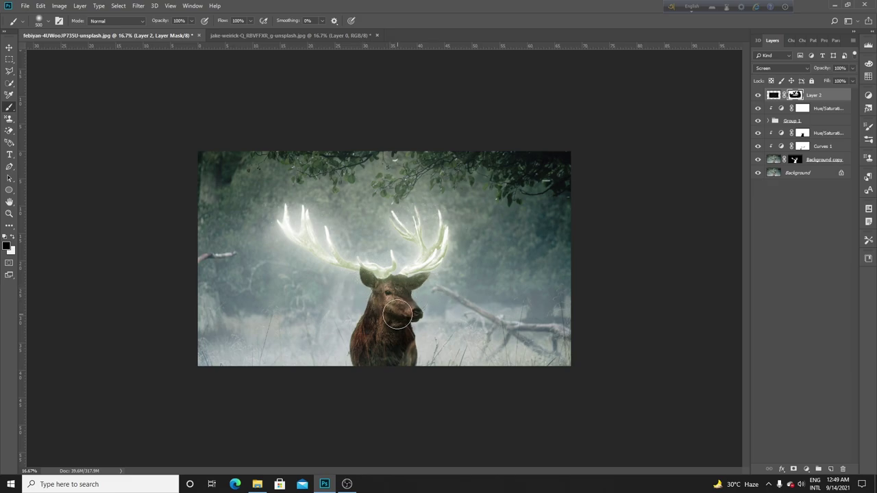